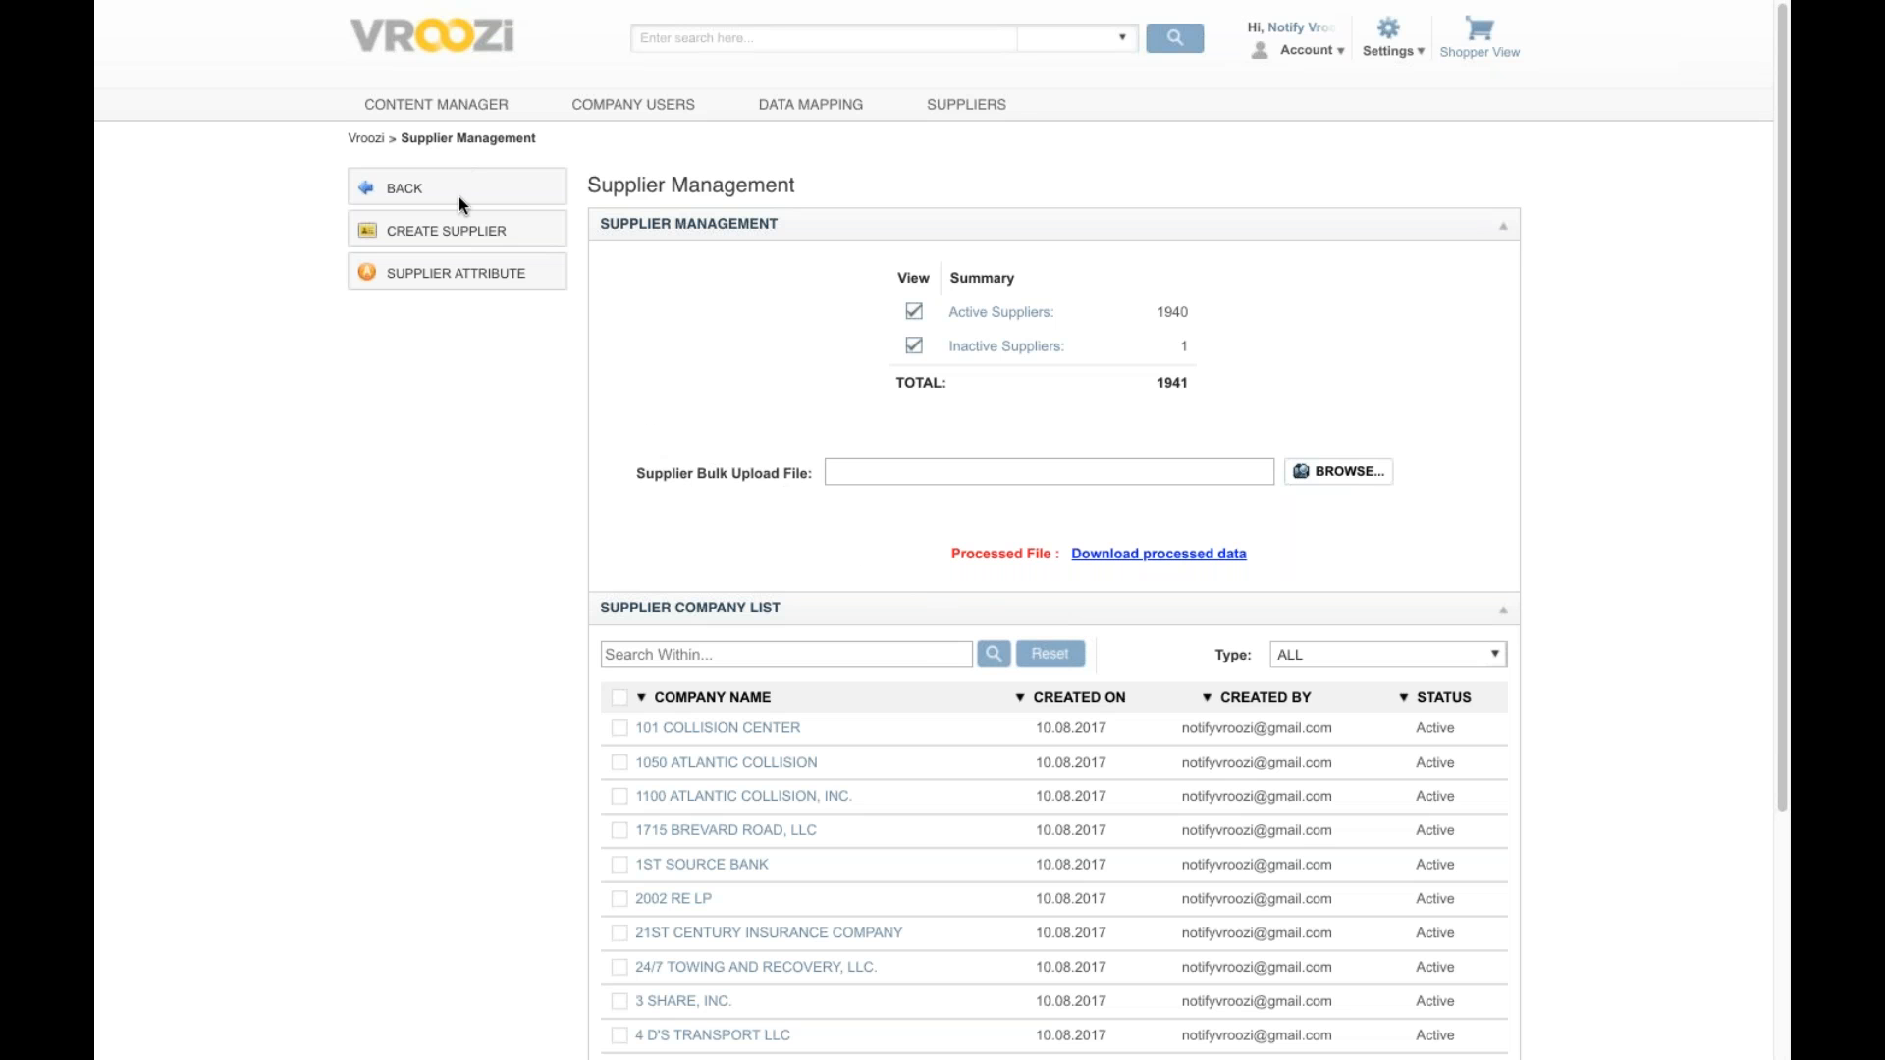
Step: Open the supplier management page and start creating a new supplier
{"action": "left_click", "coordinate": [944, 114]}
{"action": "left_click", "coordinate": [451, 42]}
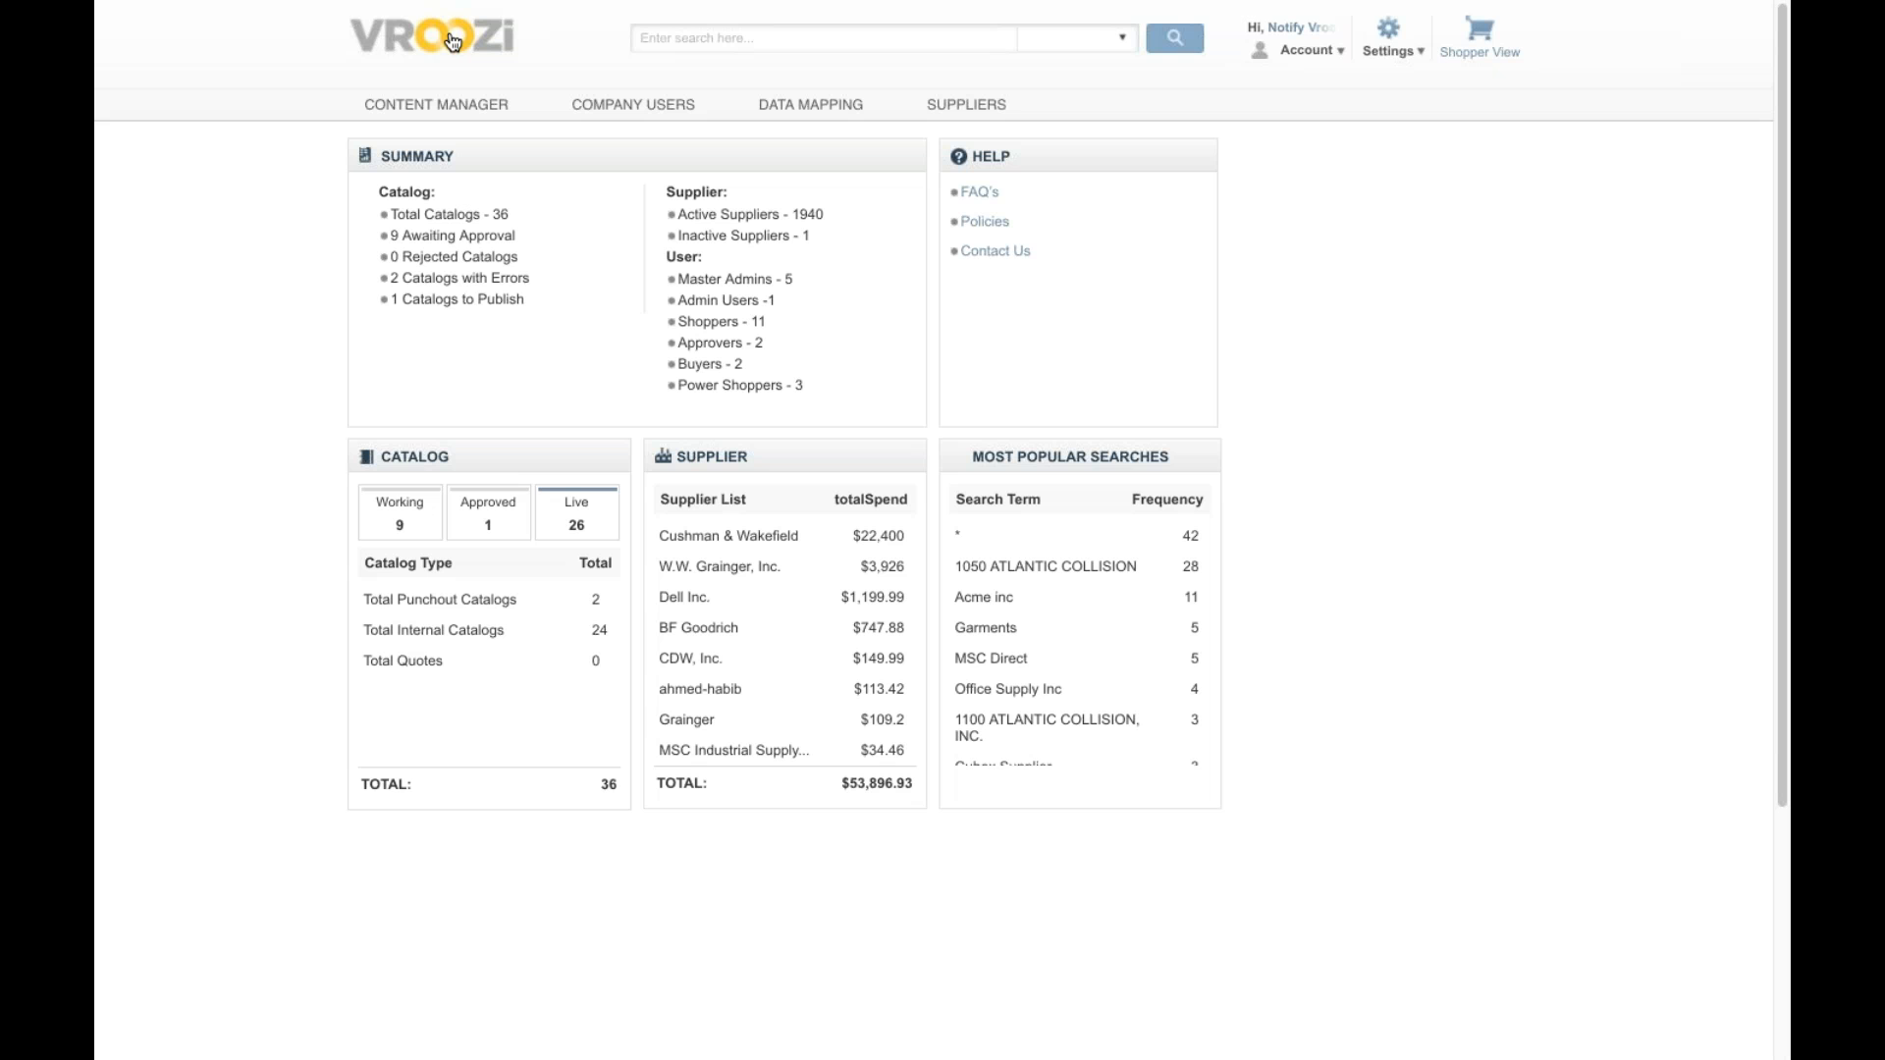
{"action": "left_click", "coordinate": [961, 112]}
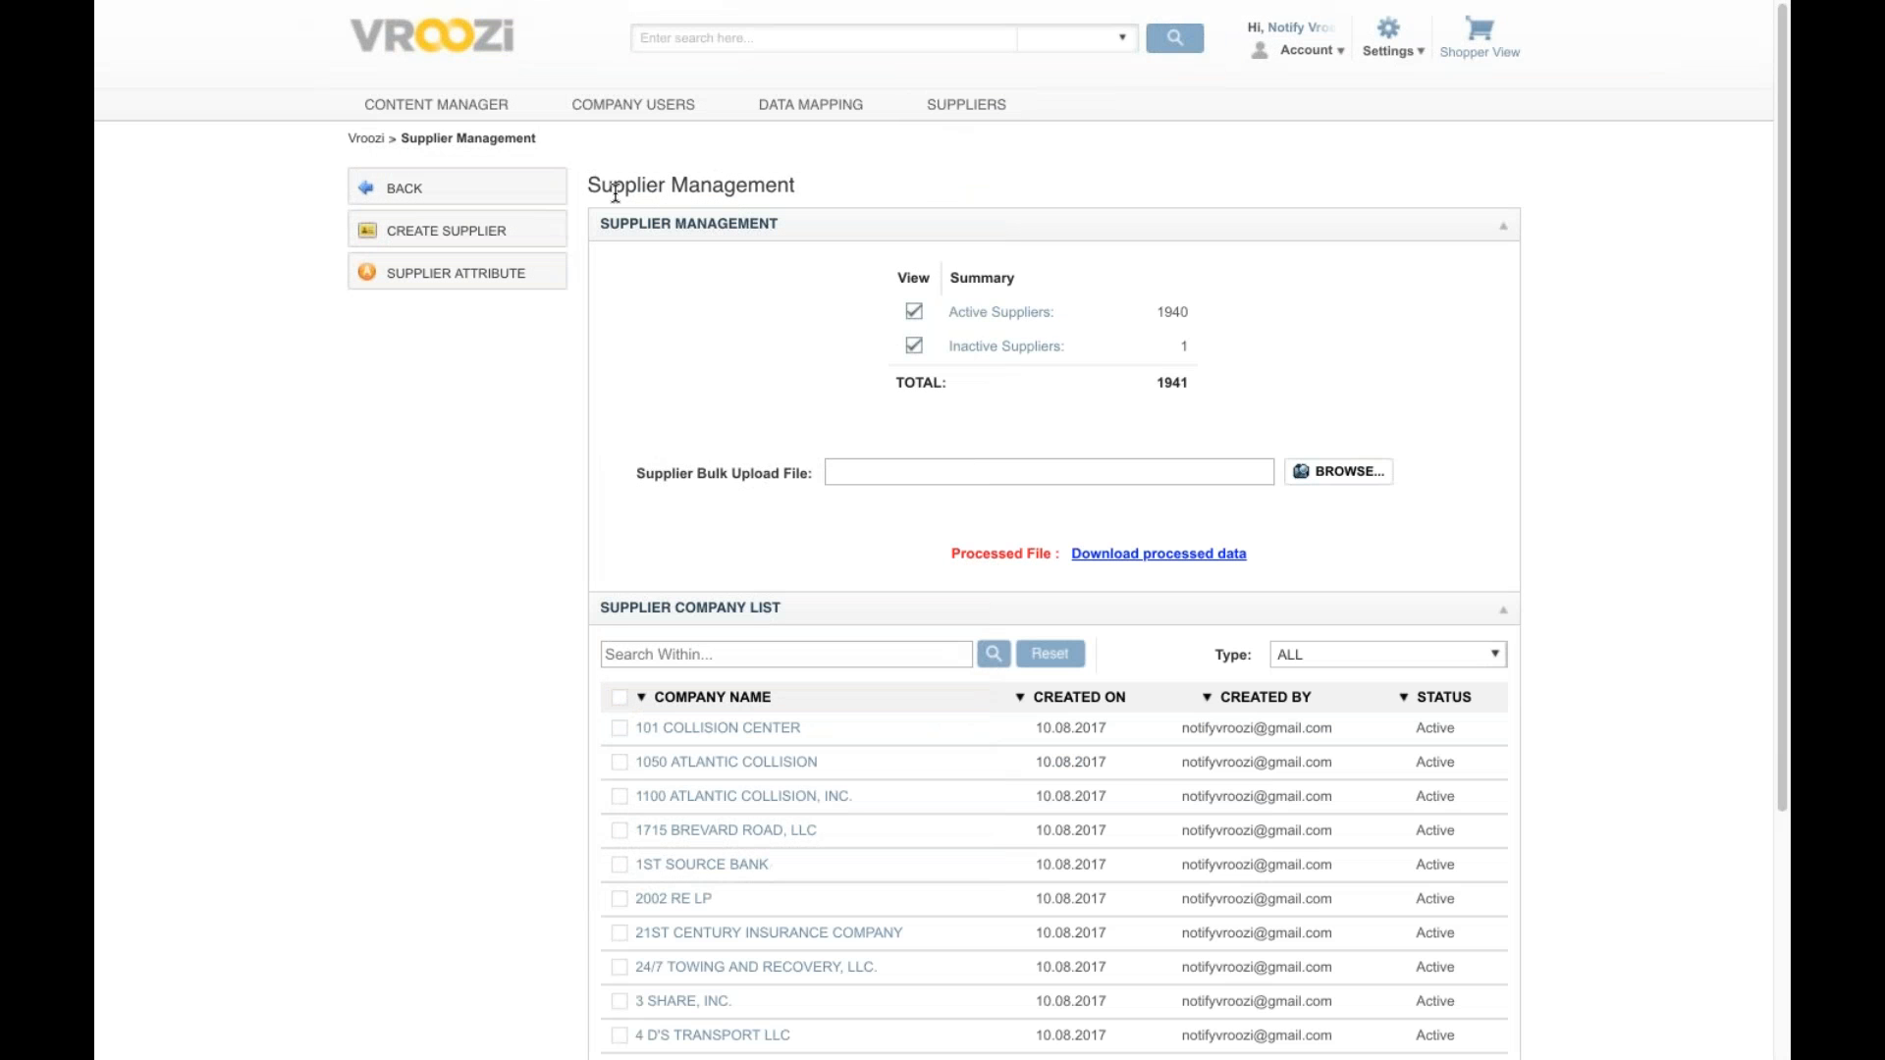
{"action": "left_click", "coordinate": [453, 238]}
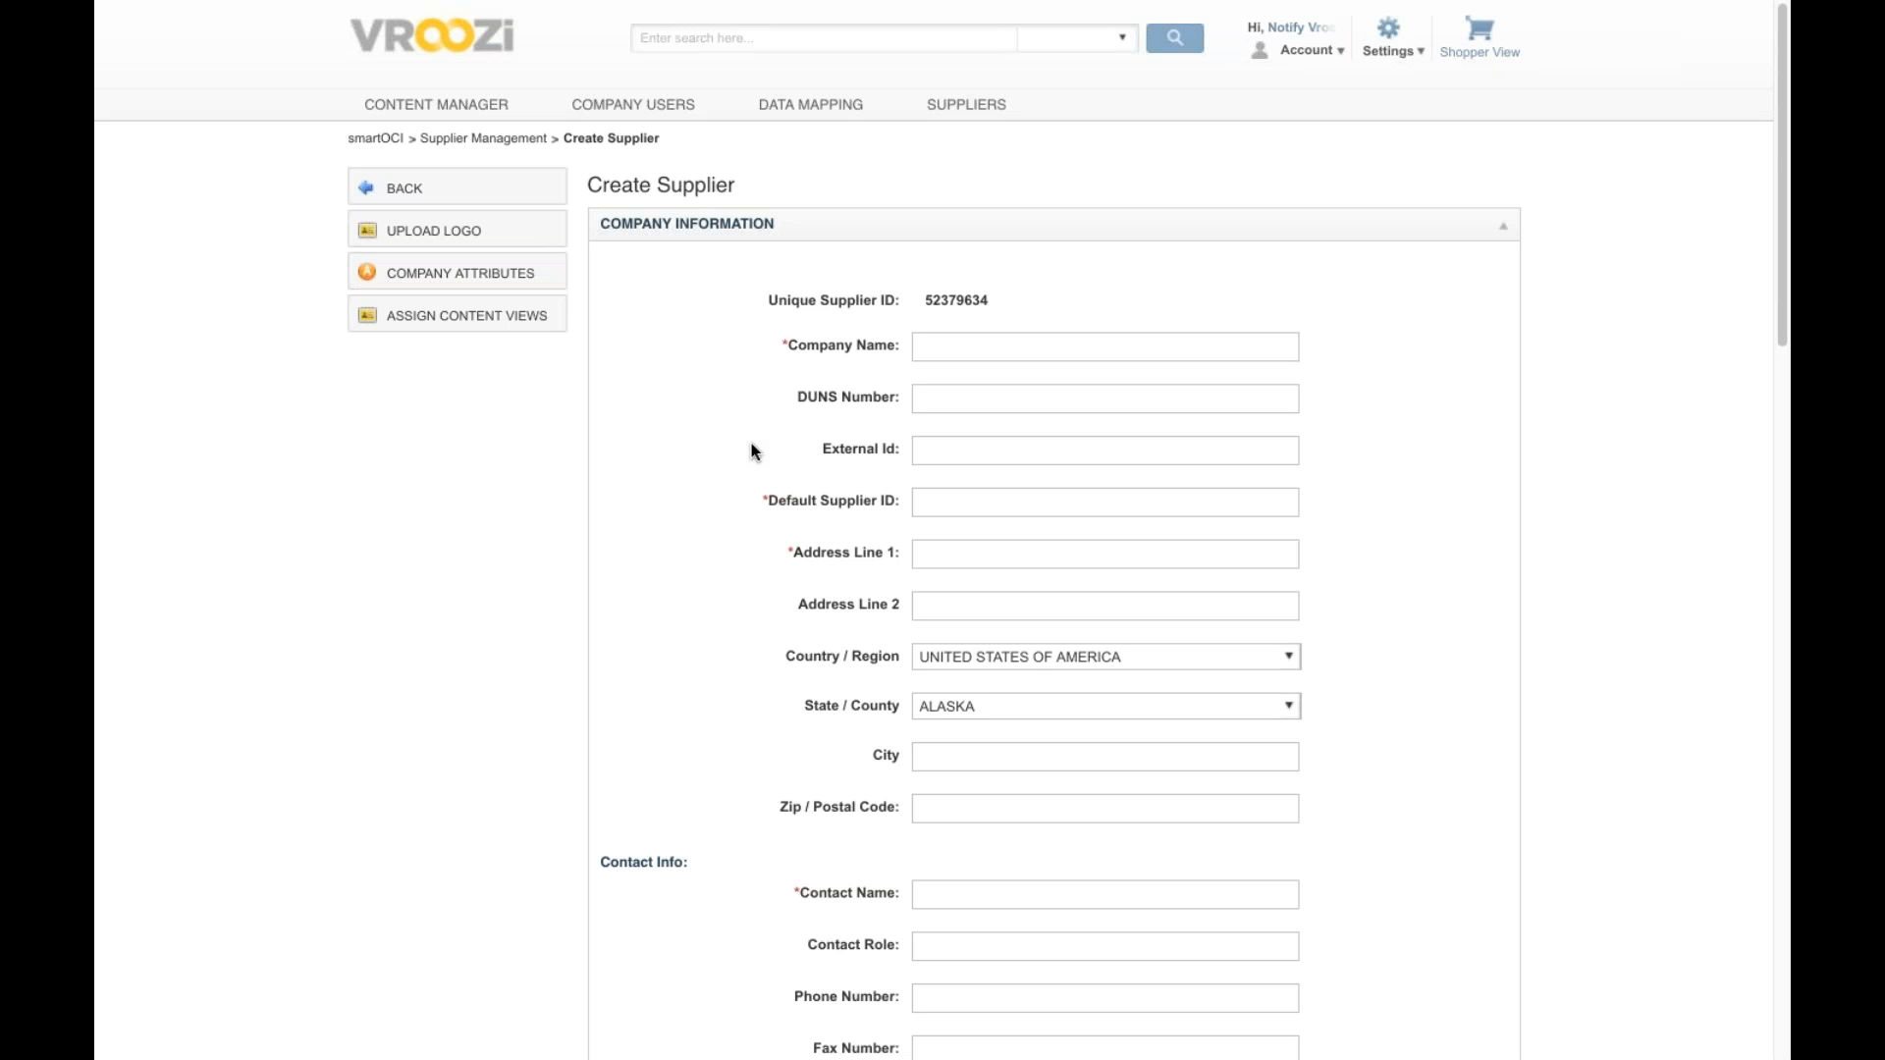
Step: Enter Office Depot as the new supplier's company name
{"action": "scroll", "coordinate": [745, 499], "scroll_direction": "down", "scroll_amount": 2}
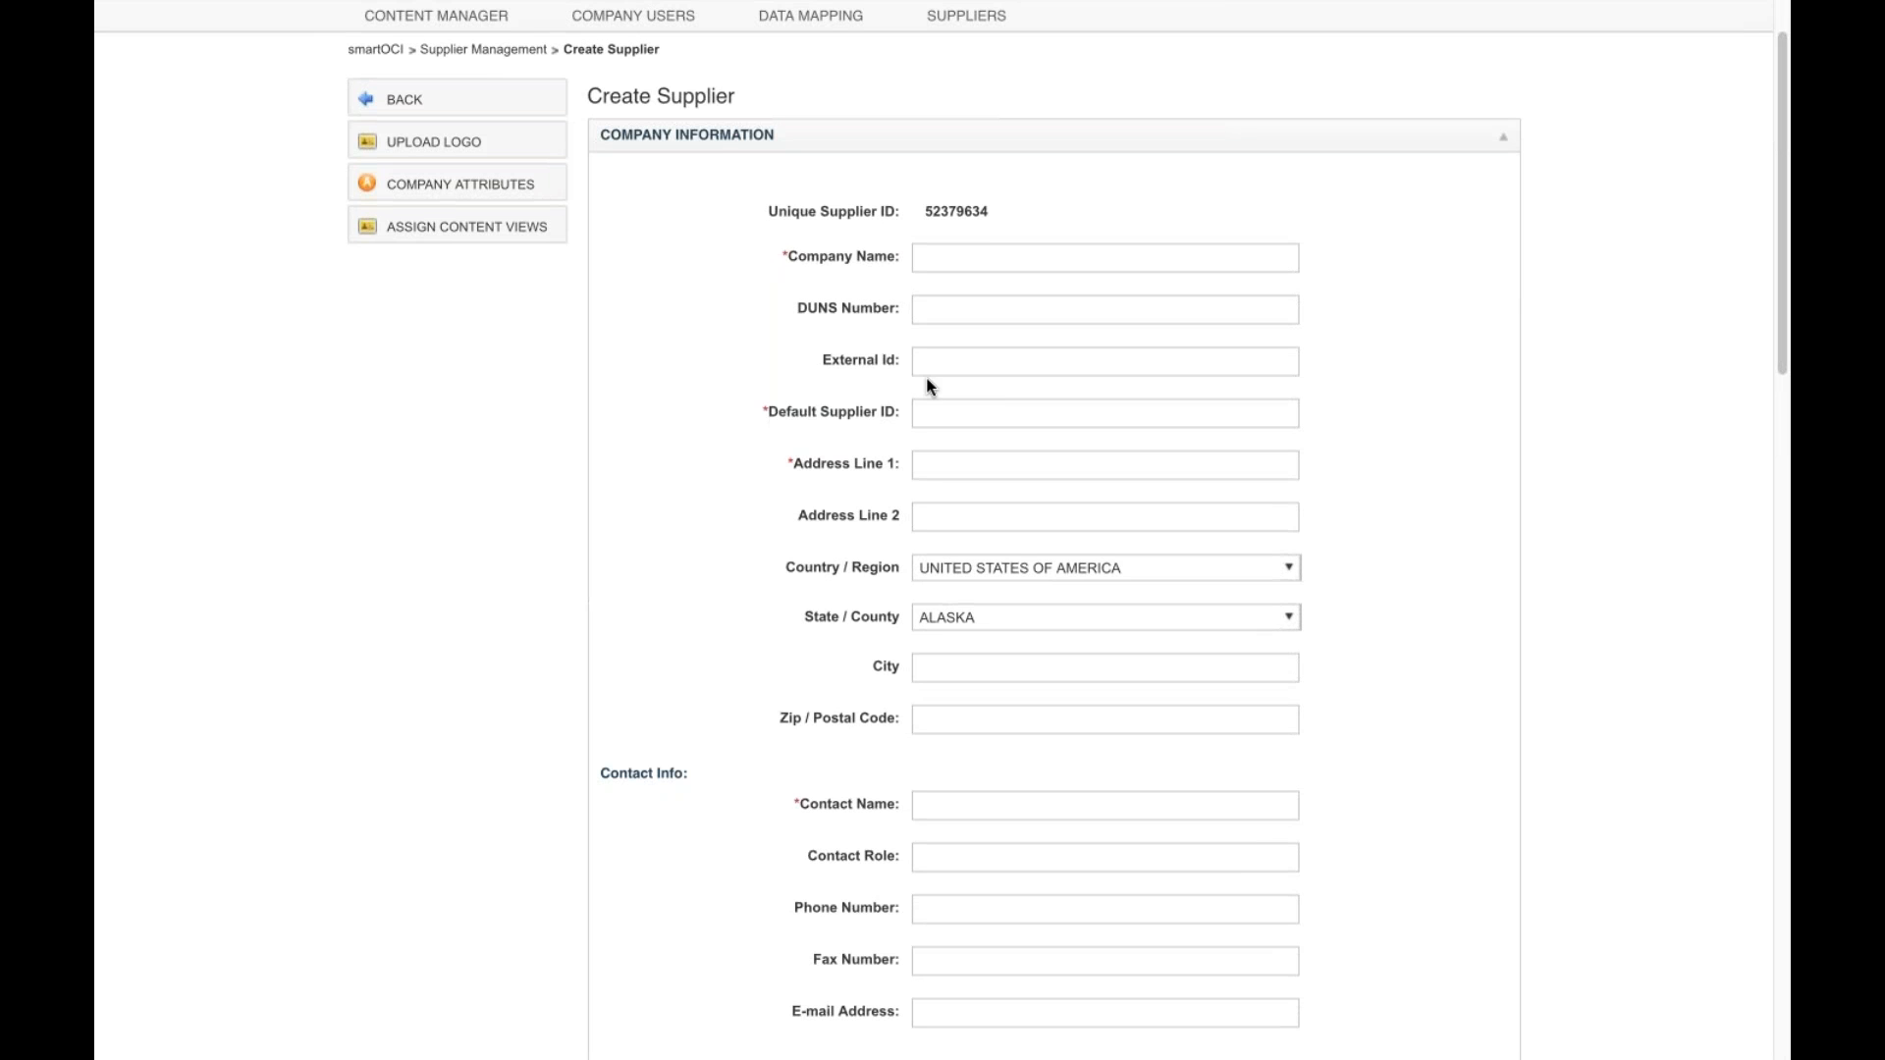
{"action": "left_click", "coordinate": [981, 261]}
{"action": "type", "text": "Office de"}
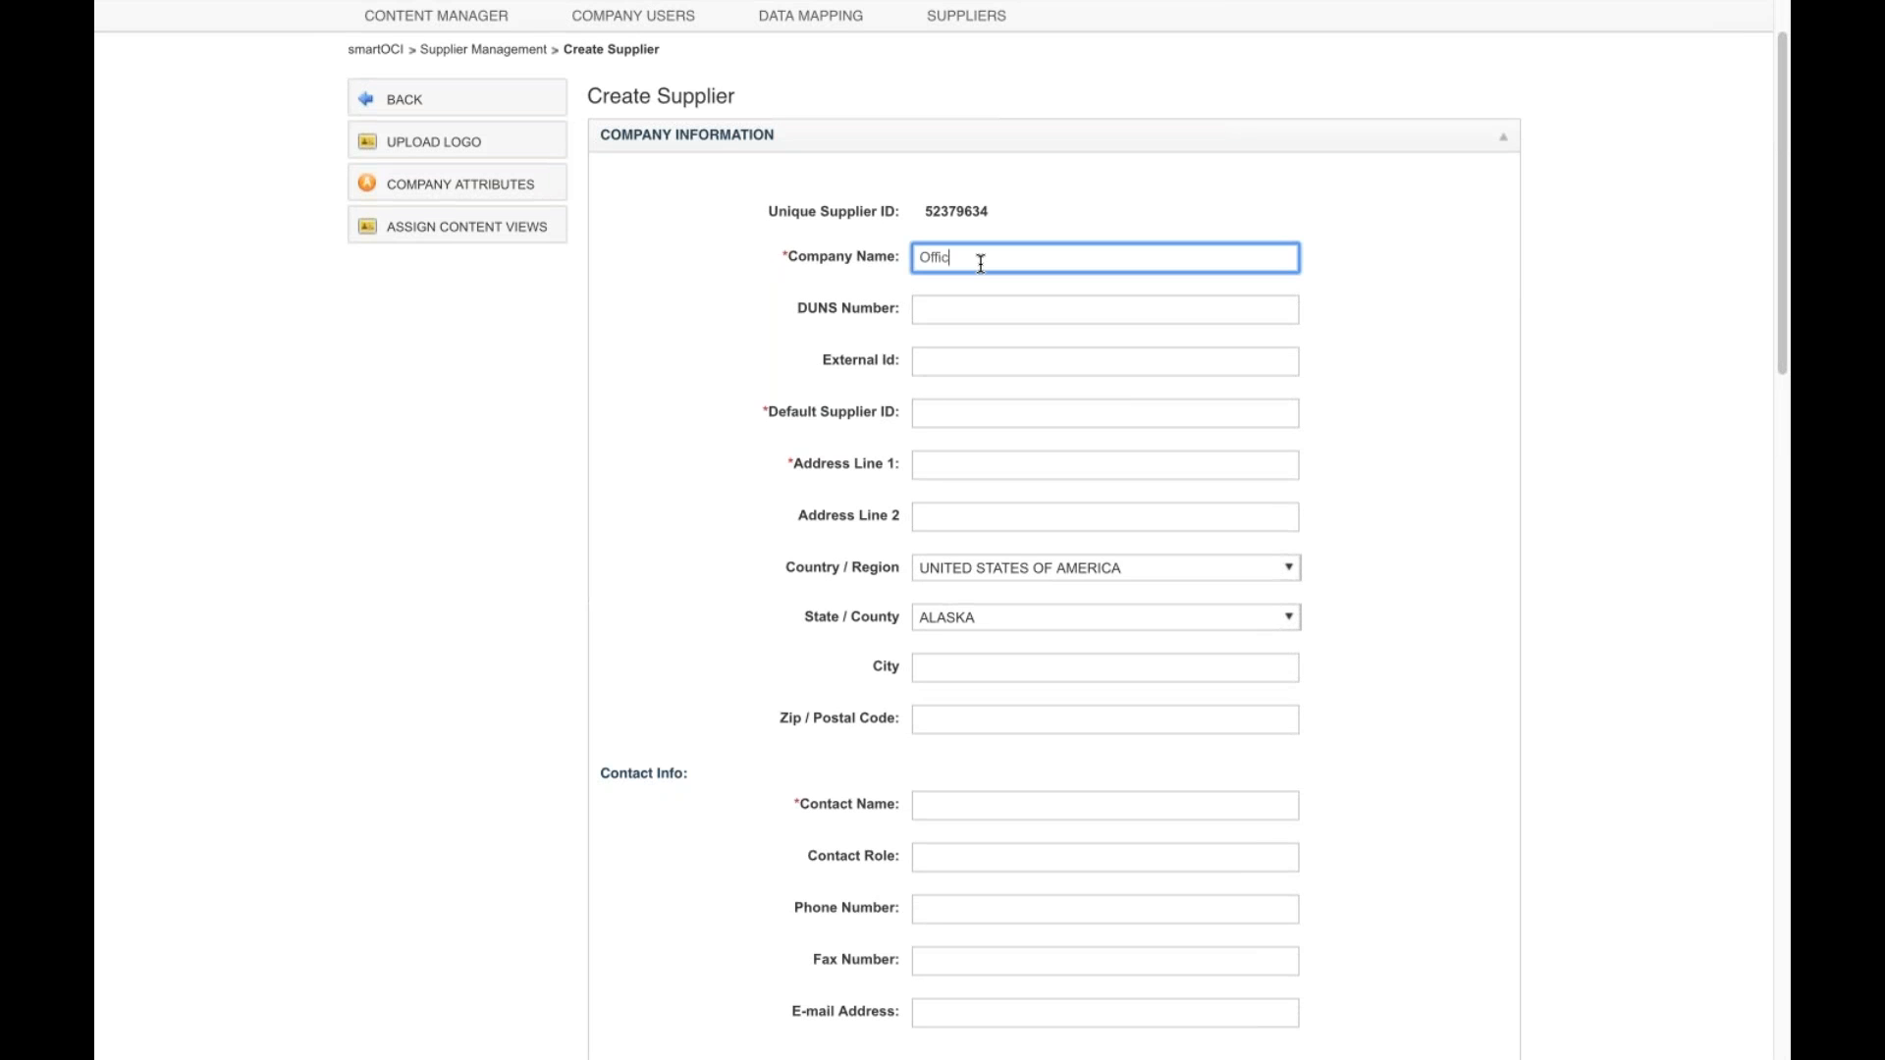
{"action": "key", "text": "BackSpace"}
{"action": "key", "text": "BackSpace"}
{"action": "type", "text": "d"}
{"action": "key", "text": "BackSpace"}
{"action": "type", "text": "Depot"}
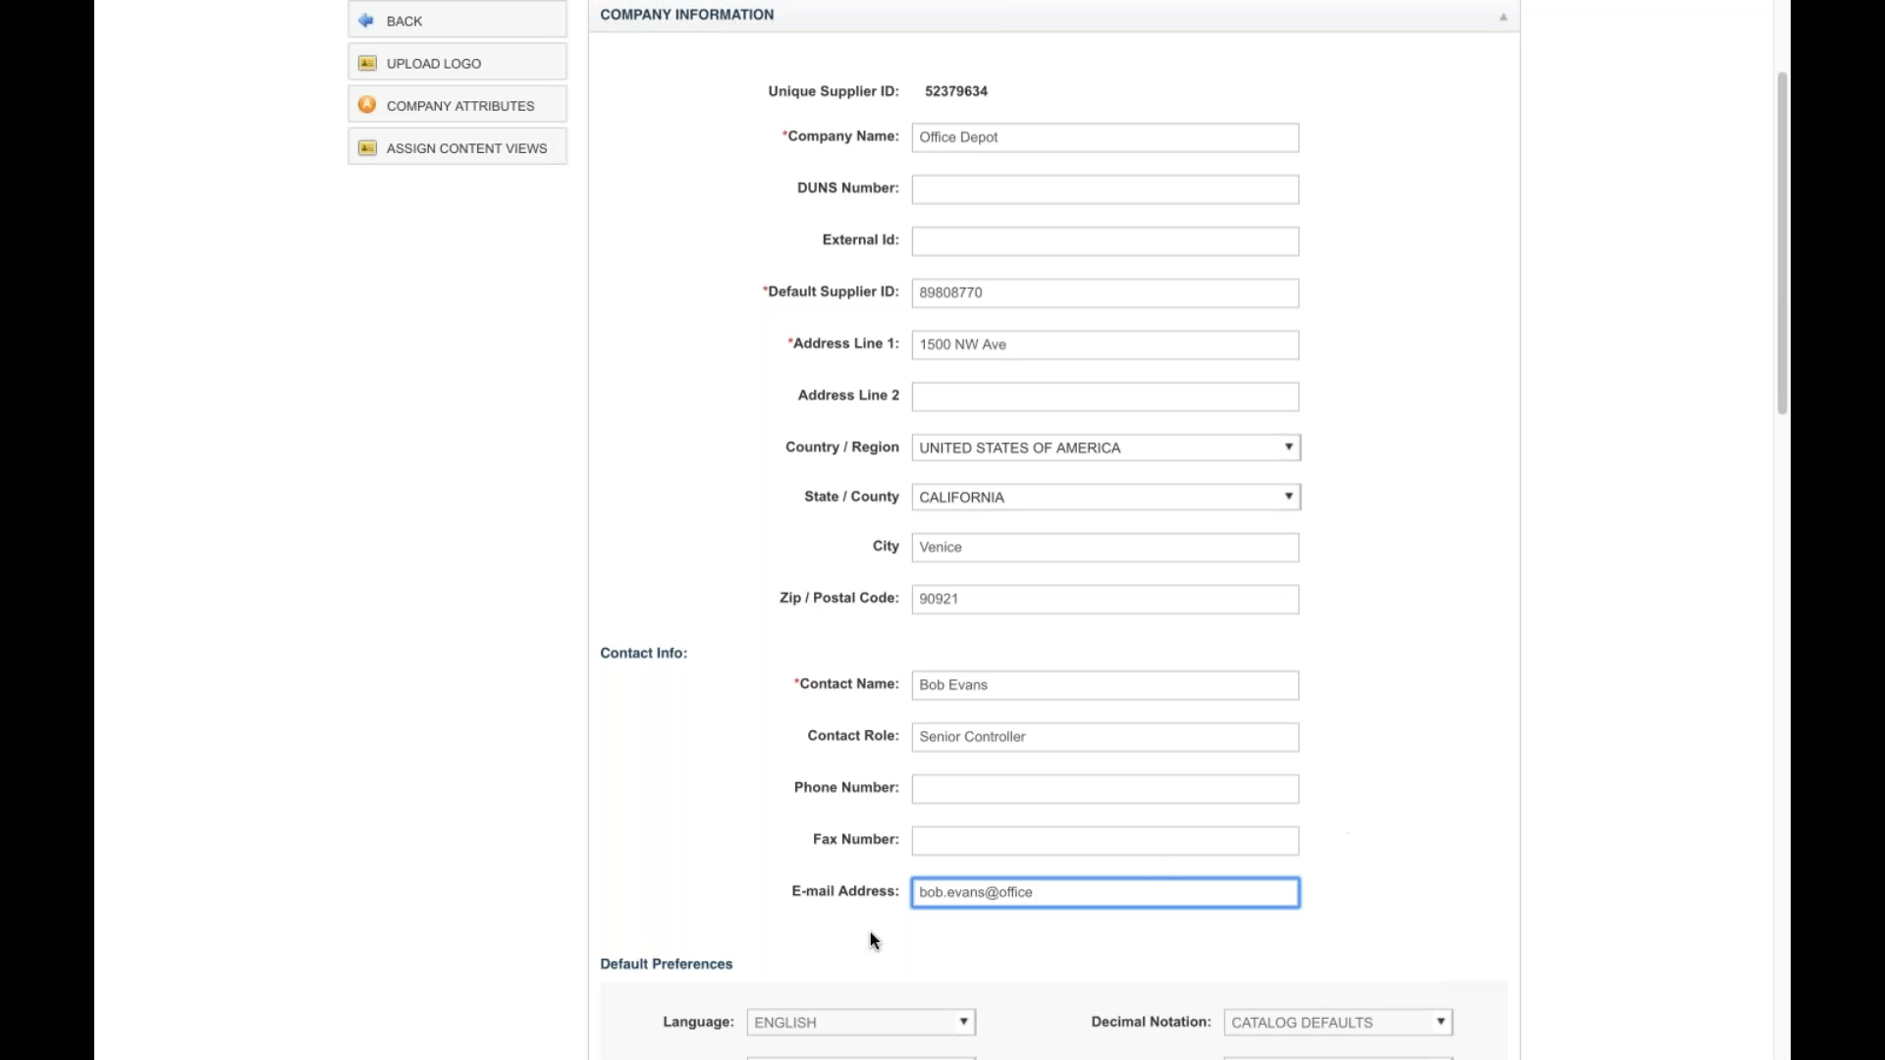
Step: Set the supplier's default time zone to (GMT -8:00) Pacific Time (US & Canada)
{"action": "scroll", "coordinate": [766, 931], "scroll_direction": "down", "scroll_amount": 1}
{"action": "scroll", "coordinate": [768, 927], "scroll_direction": "down", "scroll_amount": 3}
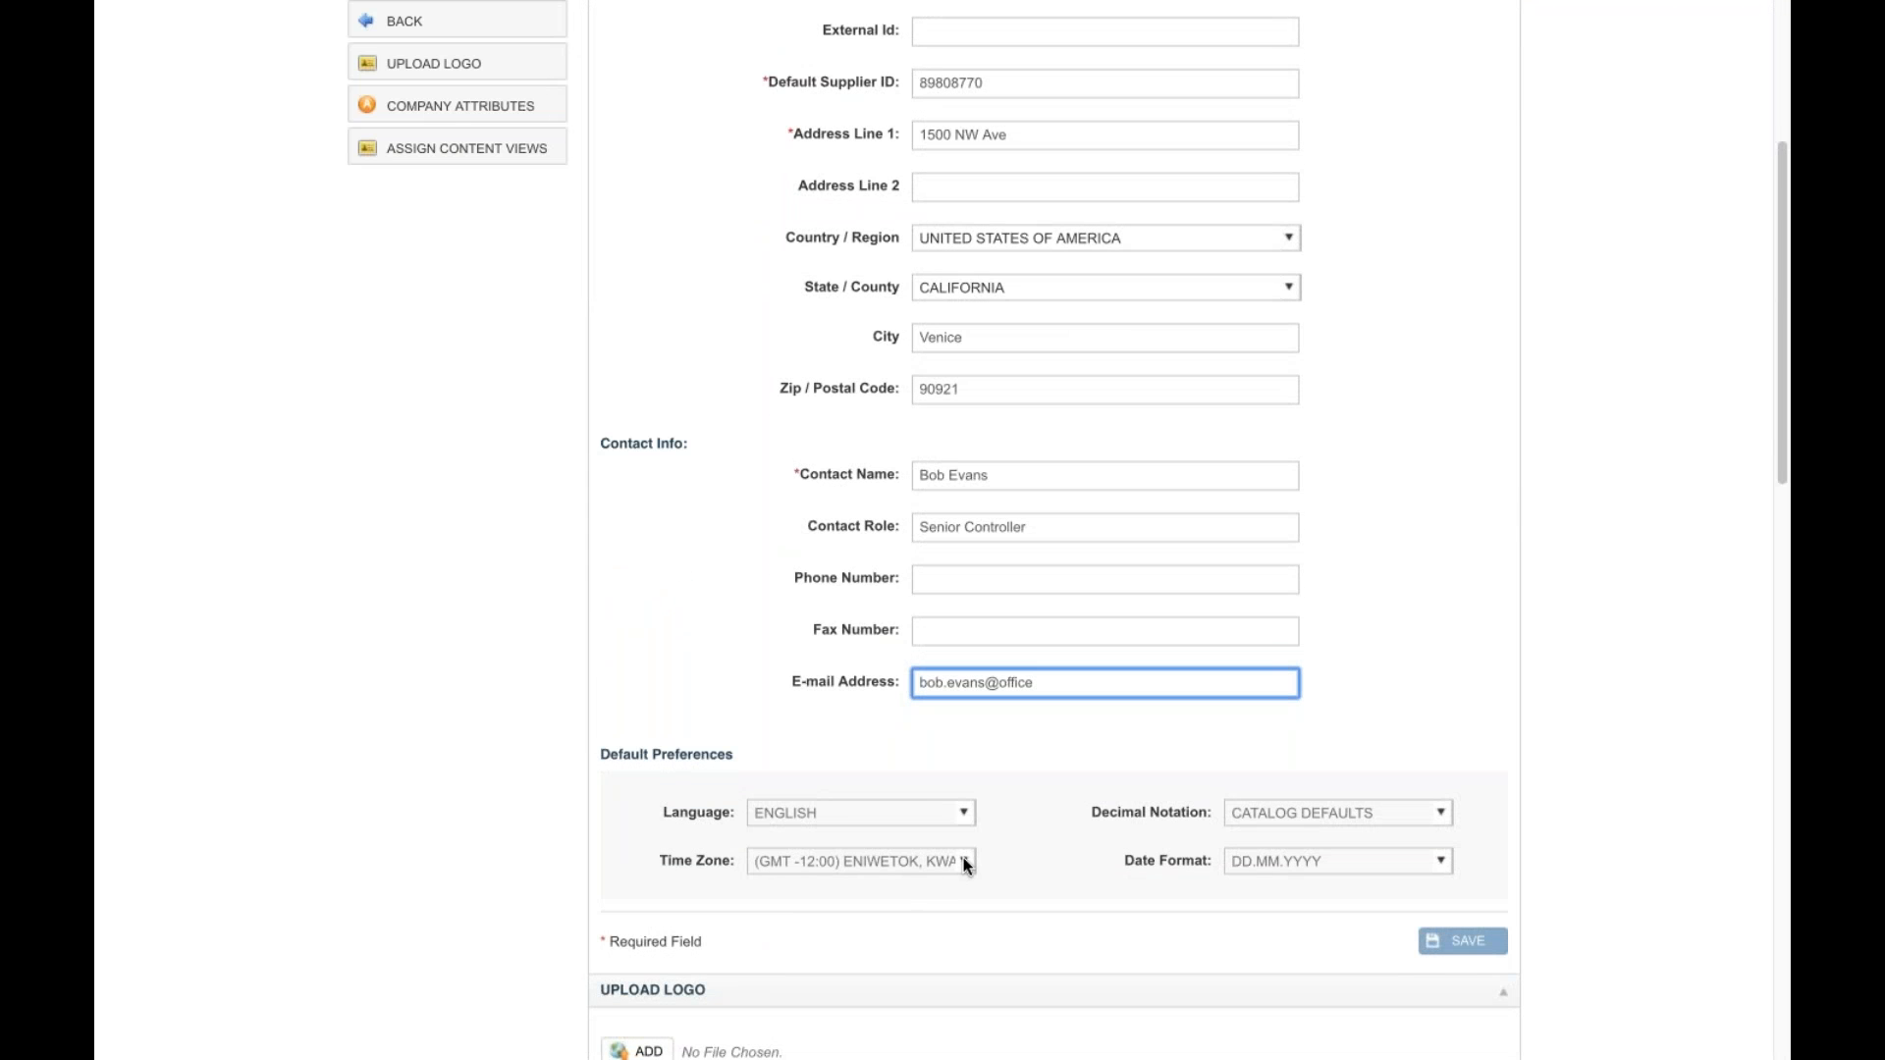
{"action": "left_click", "coordinate": [962, 861]}
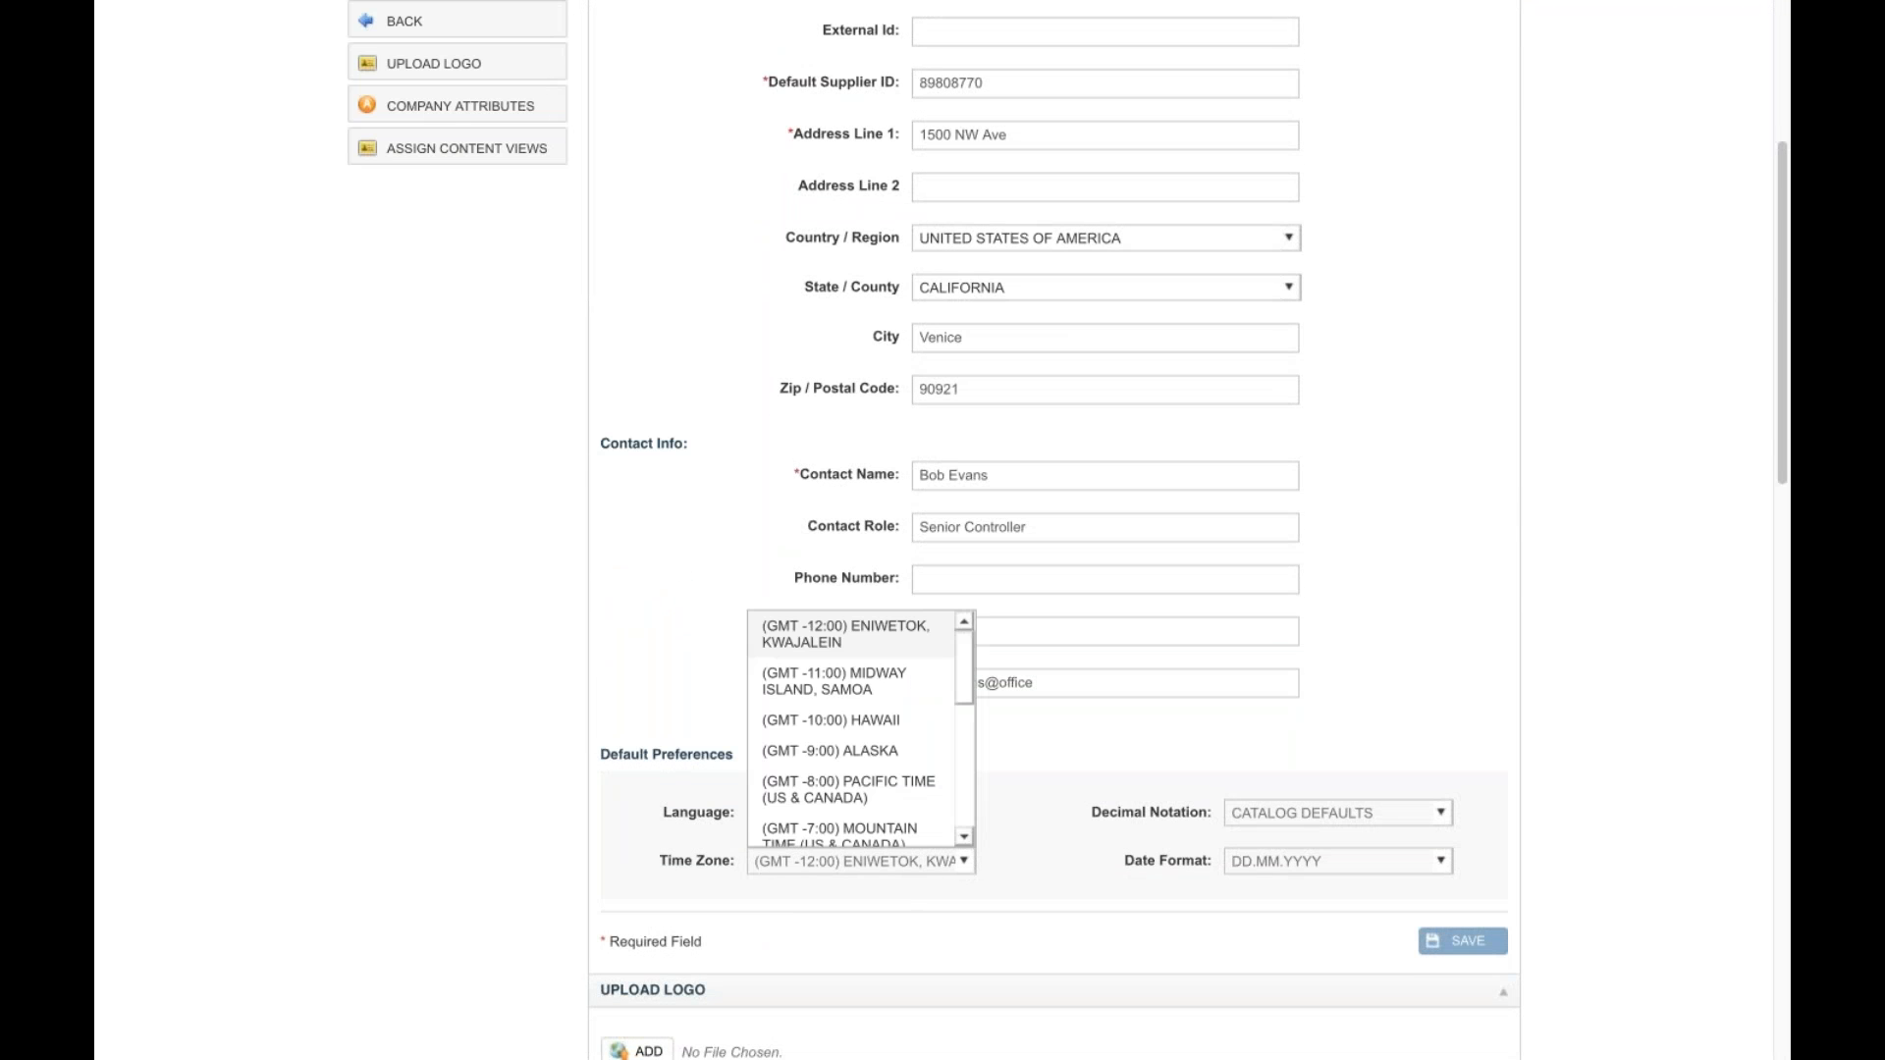
{"action": "left_click", "coordinate": [893, 793]}
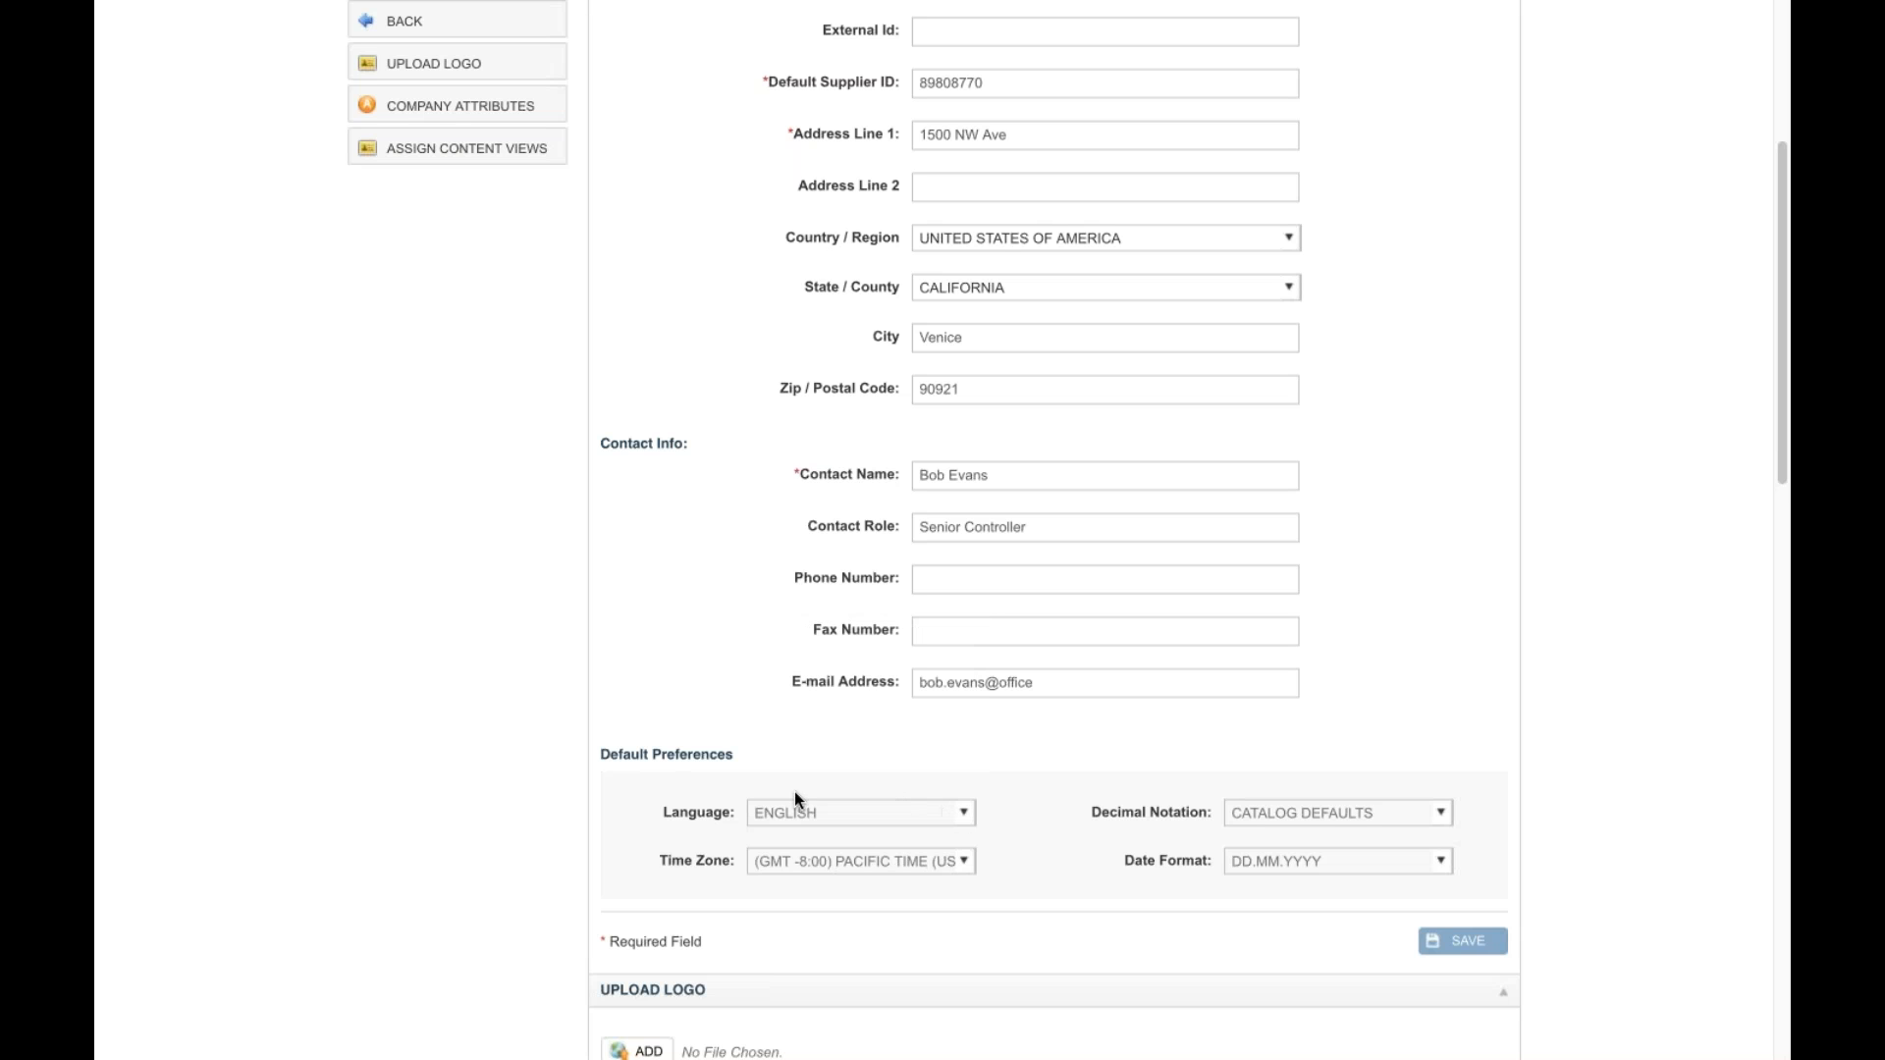
Step: Set the minimum order value in the supplier configuration to 50.00
{"action": "scroll", "coordinate": [1041, 881], "scroll_direction": "down", "scroll_amount": 1}
{"action": "scroll", "coordinate": [1040, 887], "scroll_direction": "down", "scroll_amount": 1}
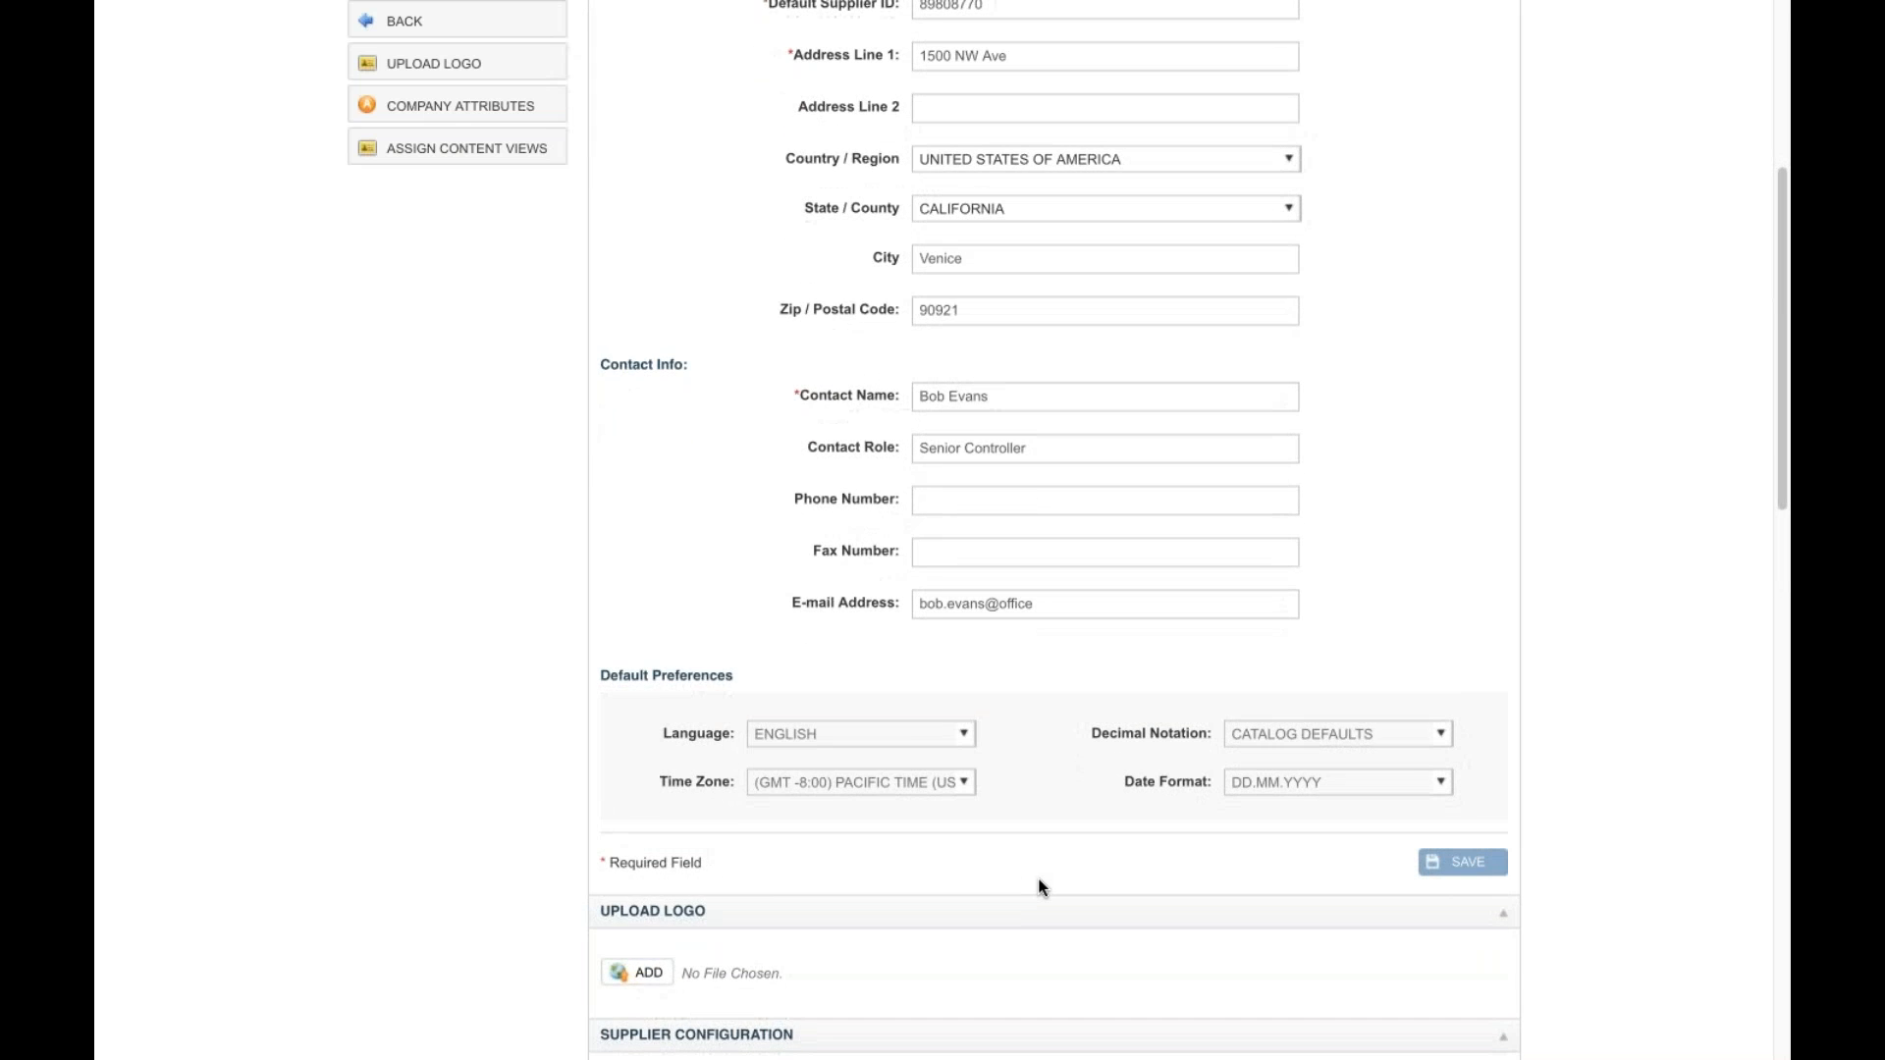
{"action": "scroll", "coordinate": [1040, 886], "scroll_direction": "down", "scroll_amount": 1}
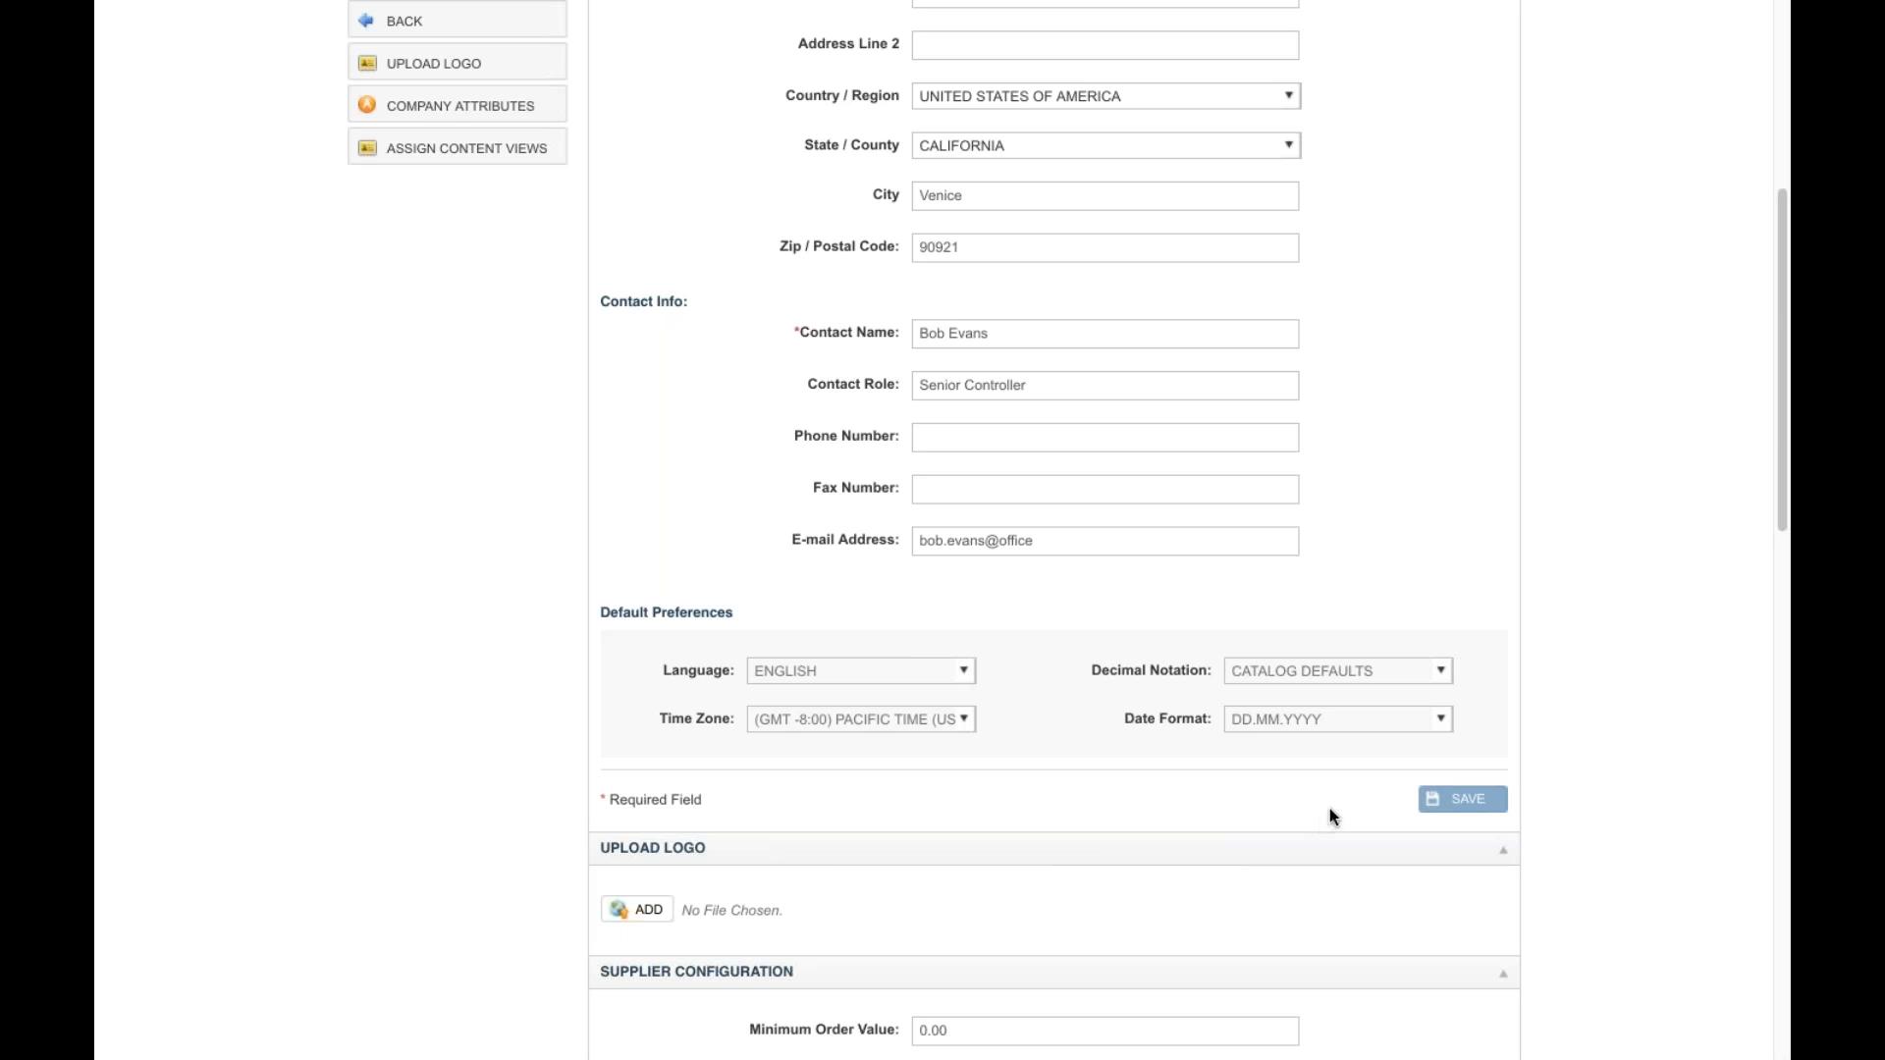
{"action": "scroll", "coordinate": [1332, 809], "scroll_direction": "down", "scroll_amount": 4}
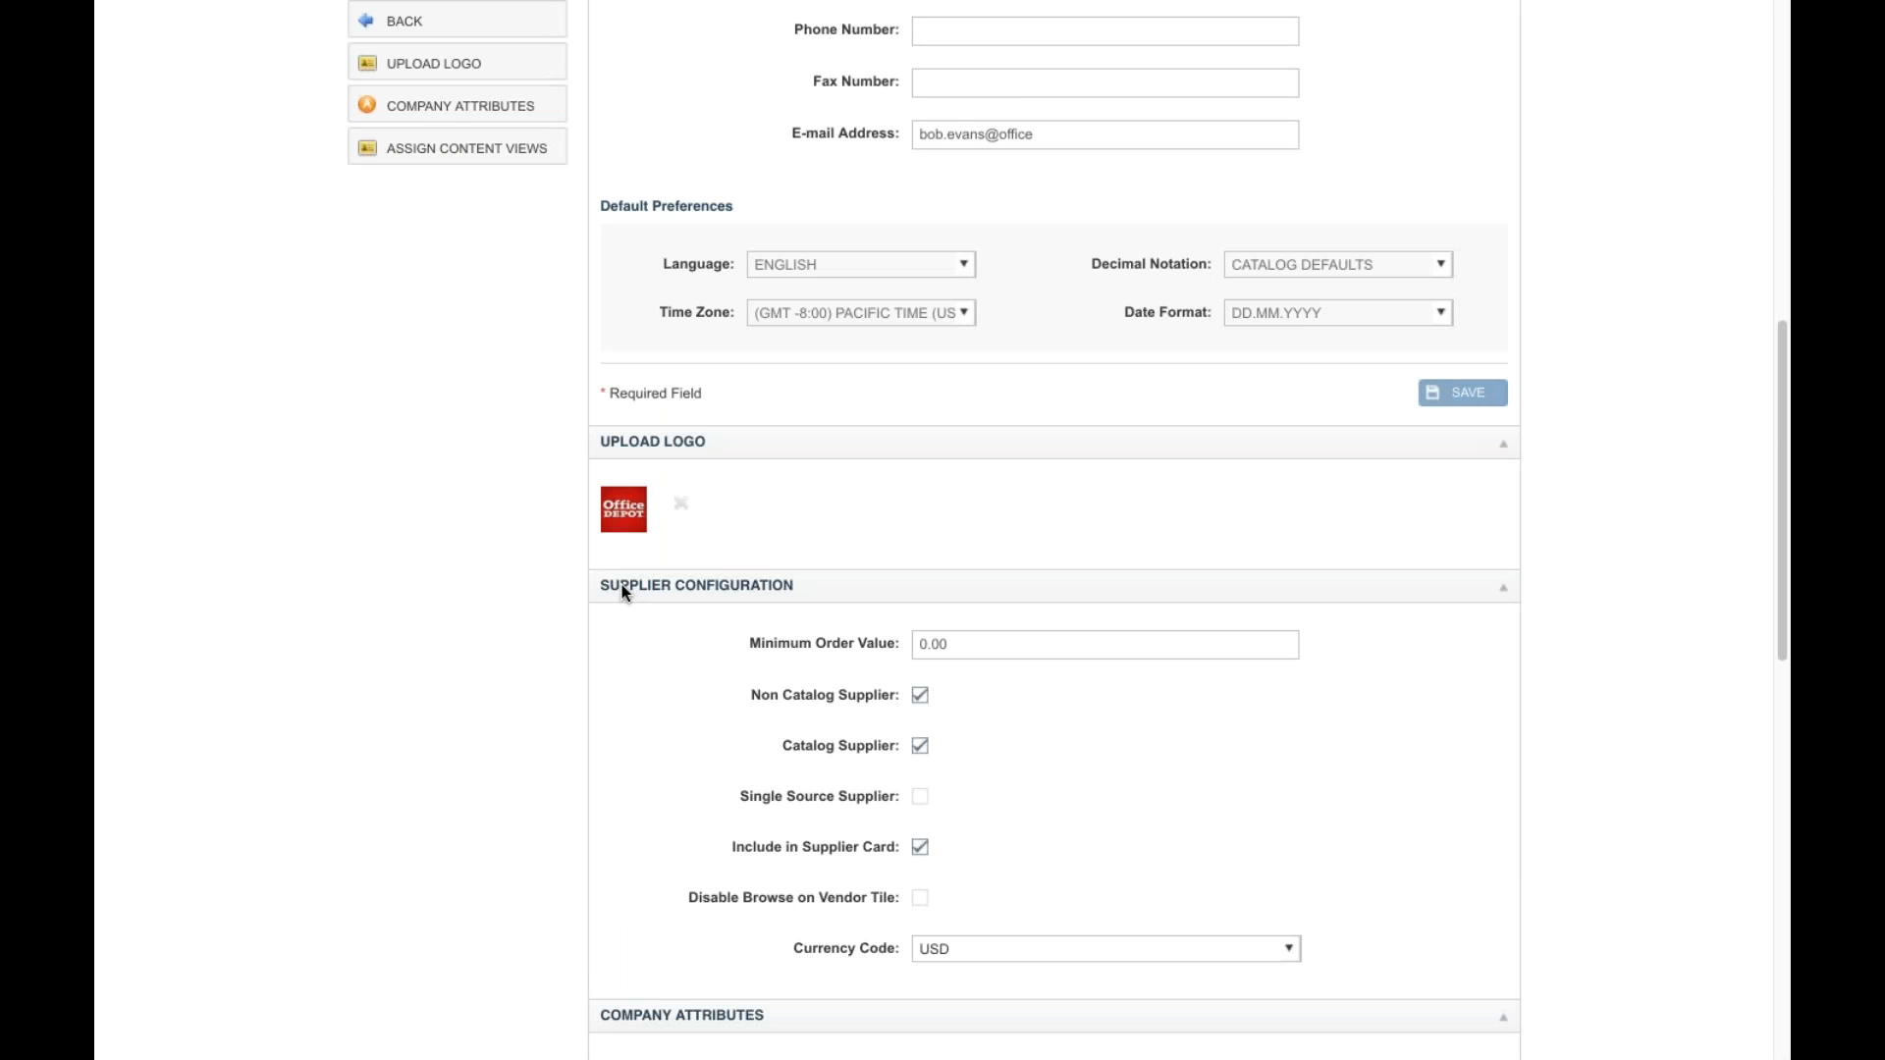
{"action": "scroll", "coordinate": [633, 699], "scroll_direction": "down", "scroll_amount": 1}
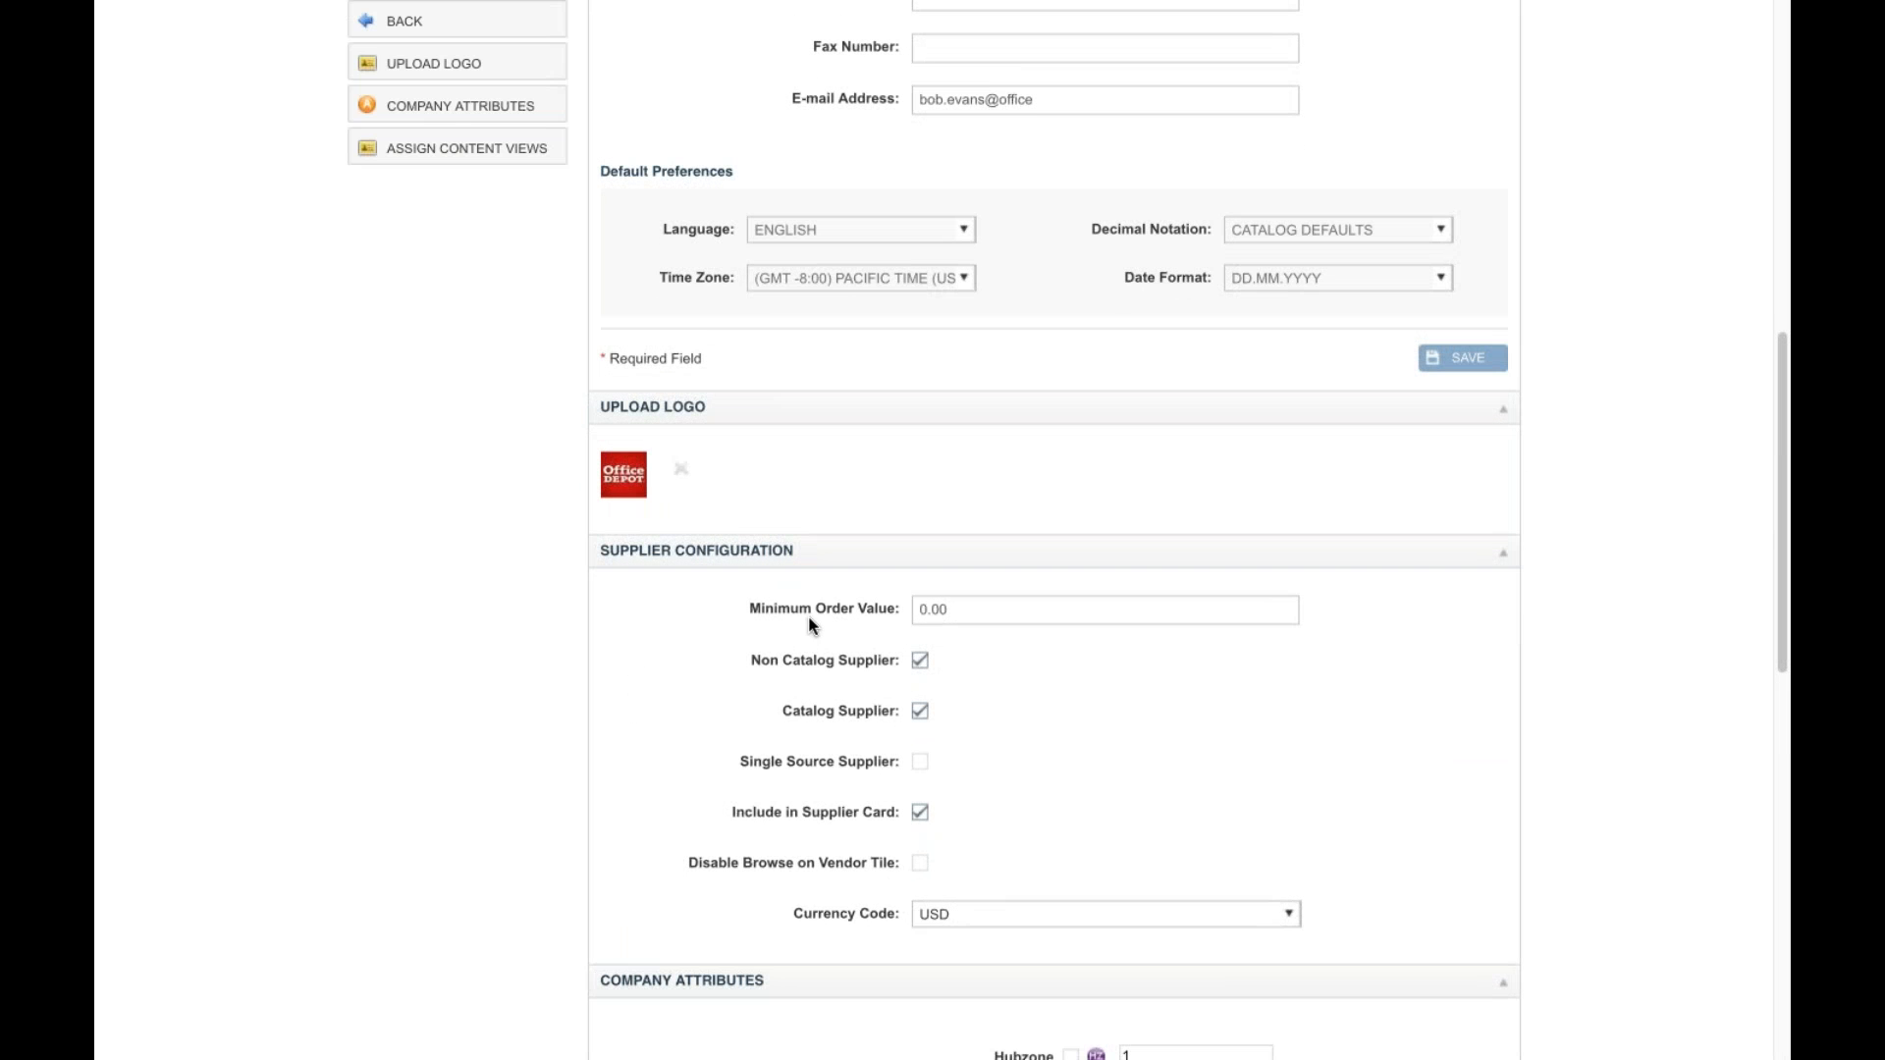
{"action": "left_click", "coordinate": [923, 611]}
{"action": "key", "text": "BackSpace"}
{"action": "type", "text": "5"}
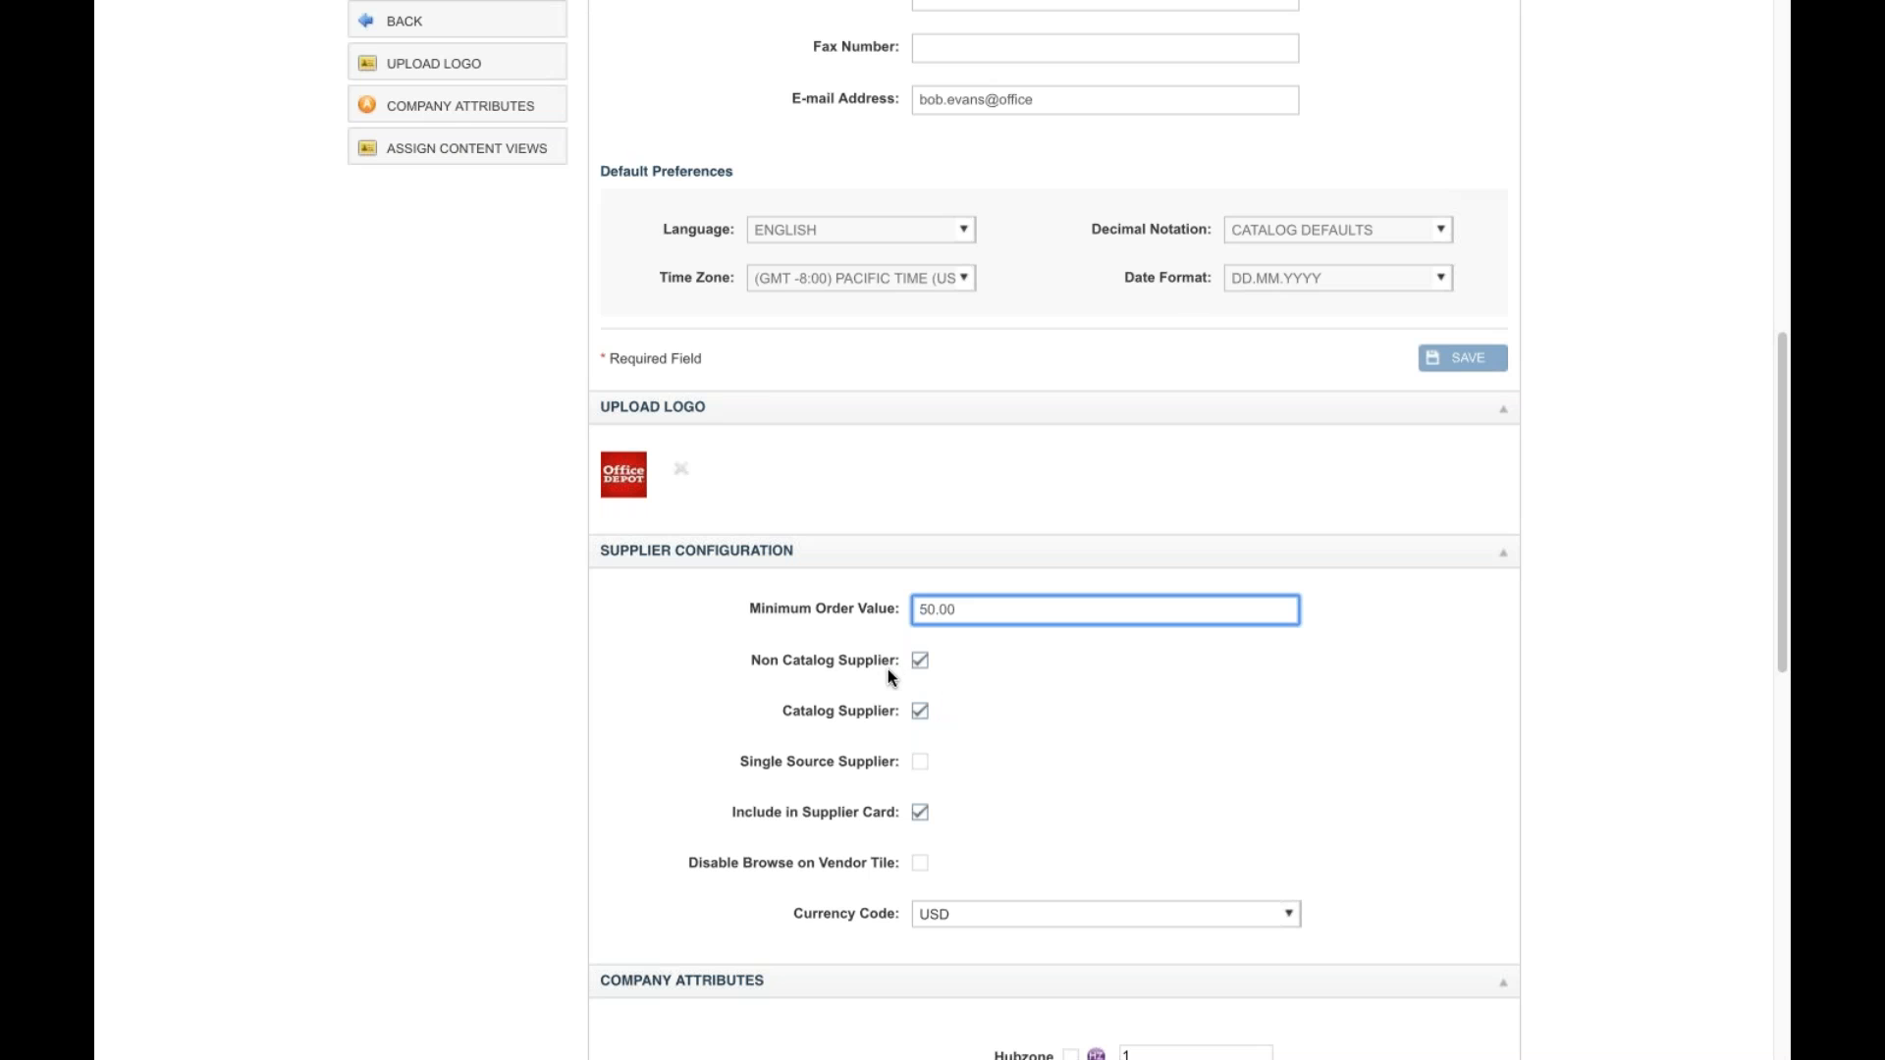
Step: Examine the supplier configuration options and the currency codes available for the supplier
{"action": "scroll", "coordinate": [964, 774], "scroll_direction": "down", "scroll_amount": 1}
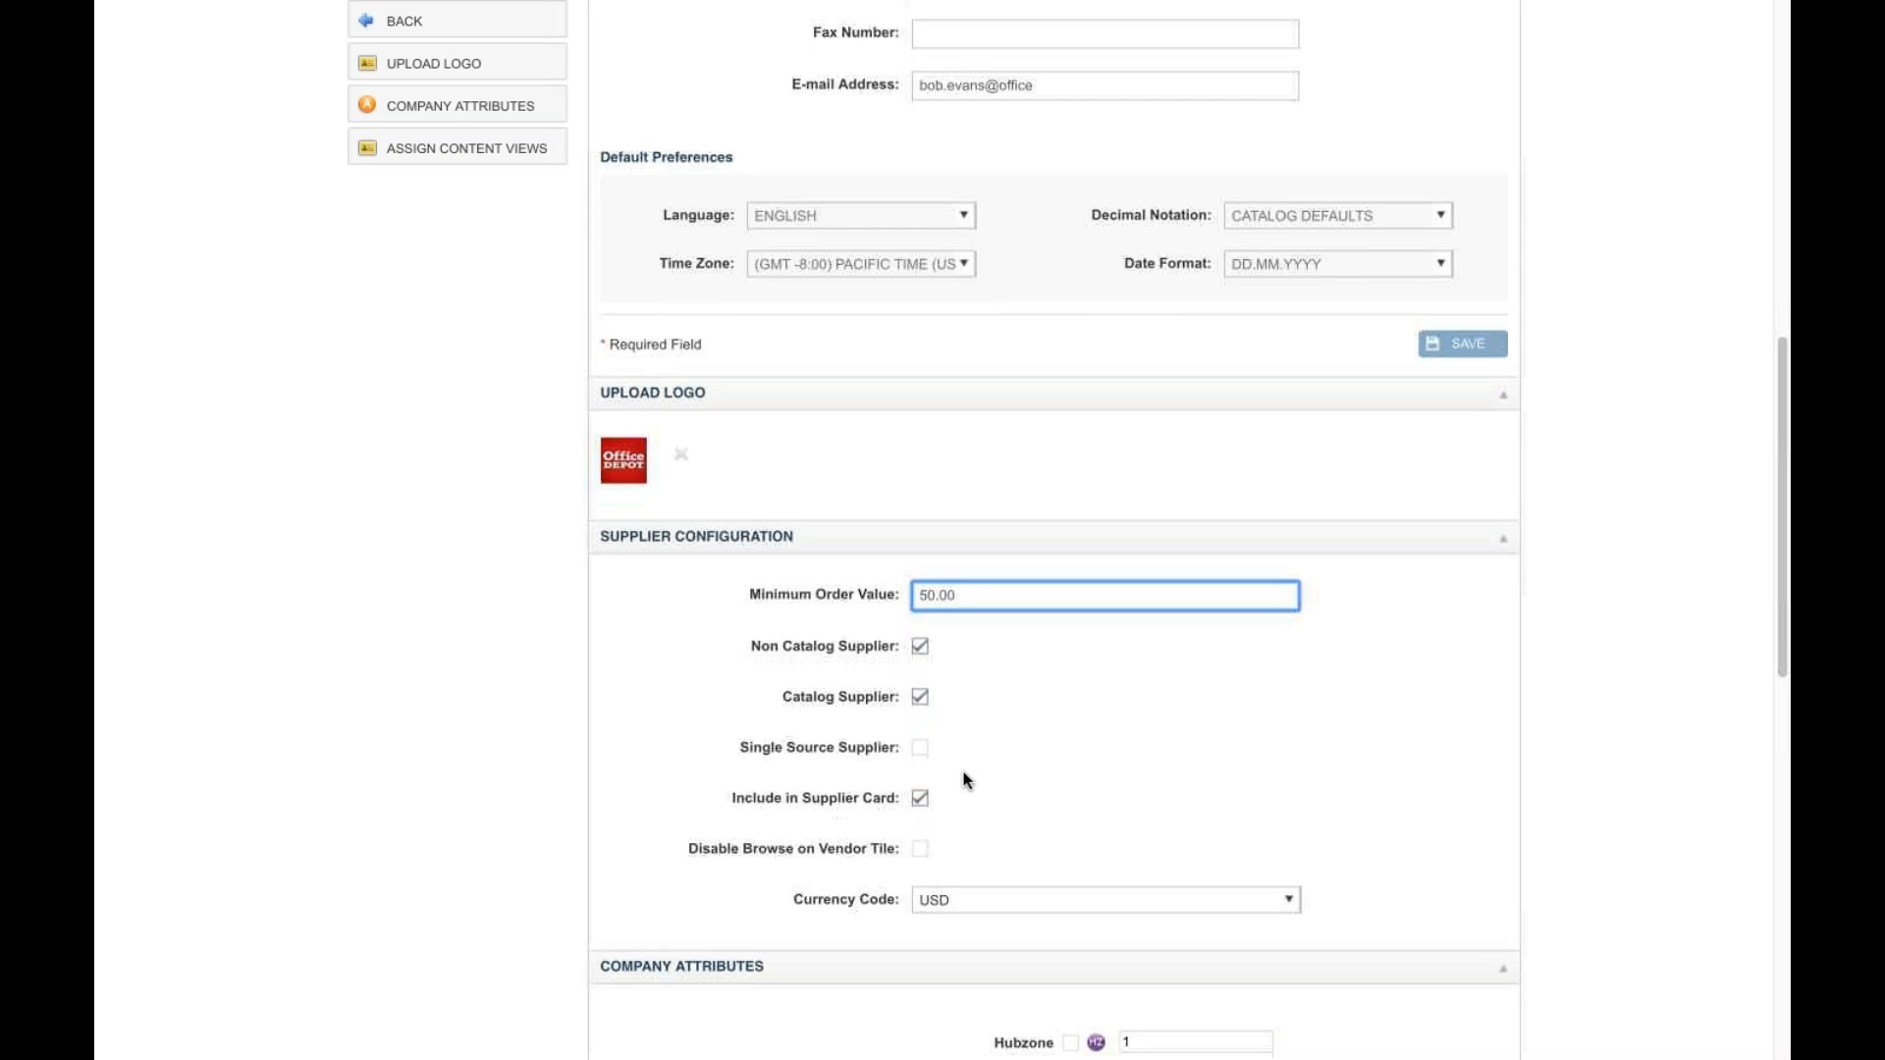
{"action": "scroll", "coordinate": [964, 779], "scroll_direction": "down", "scroll_amount": 1}
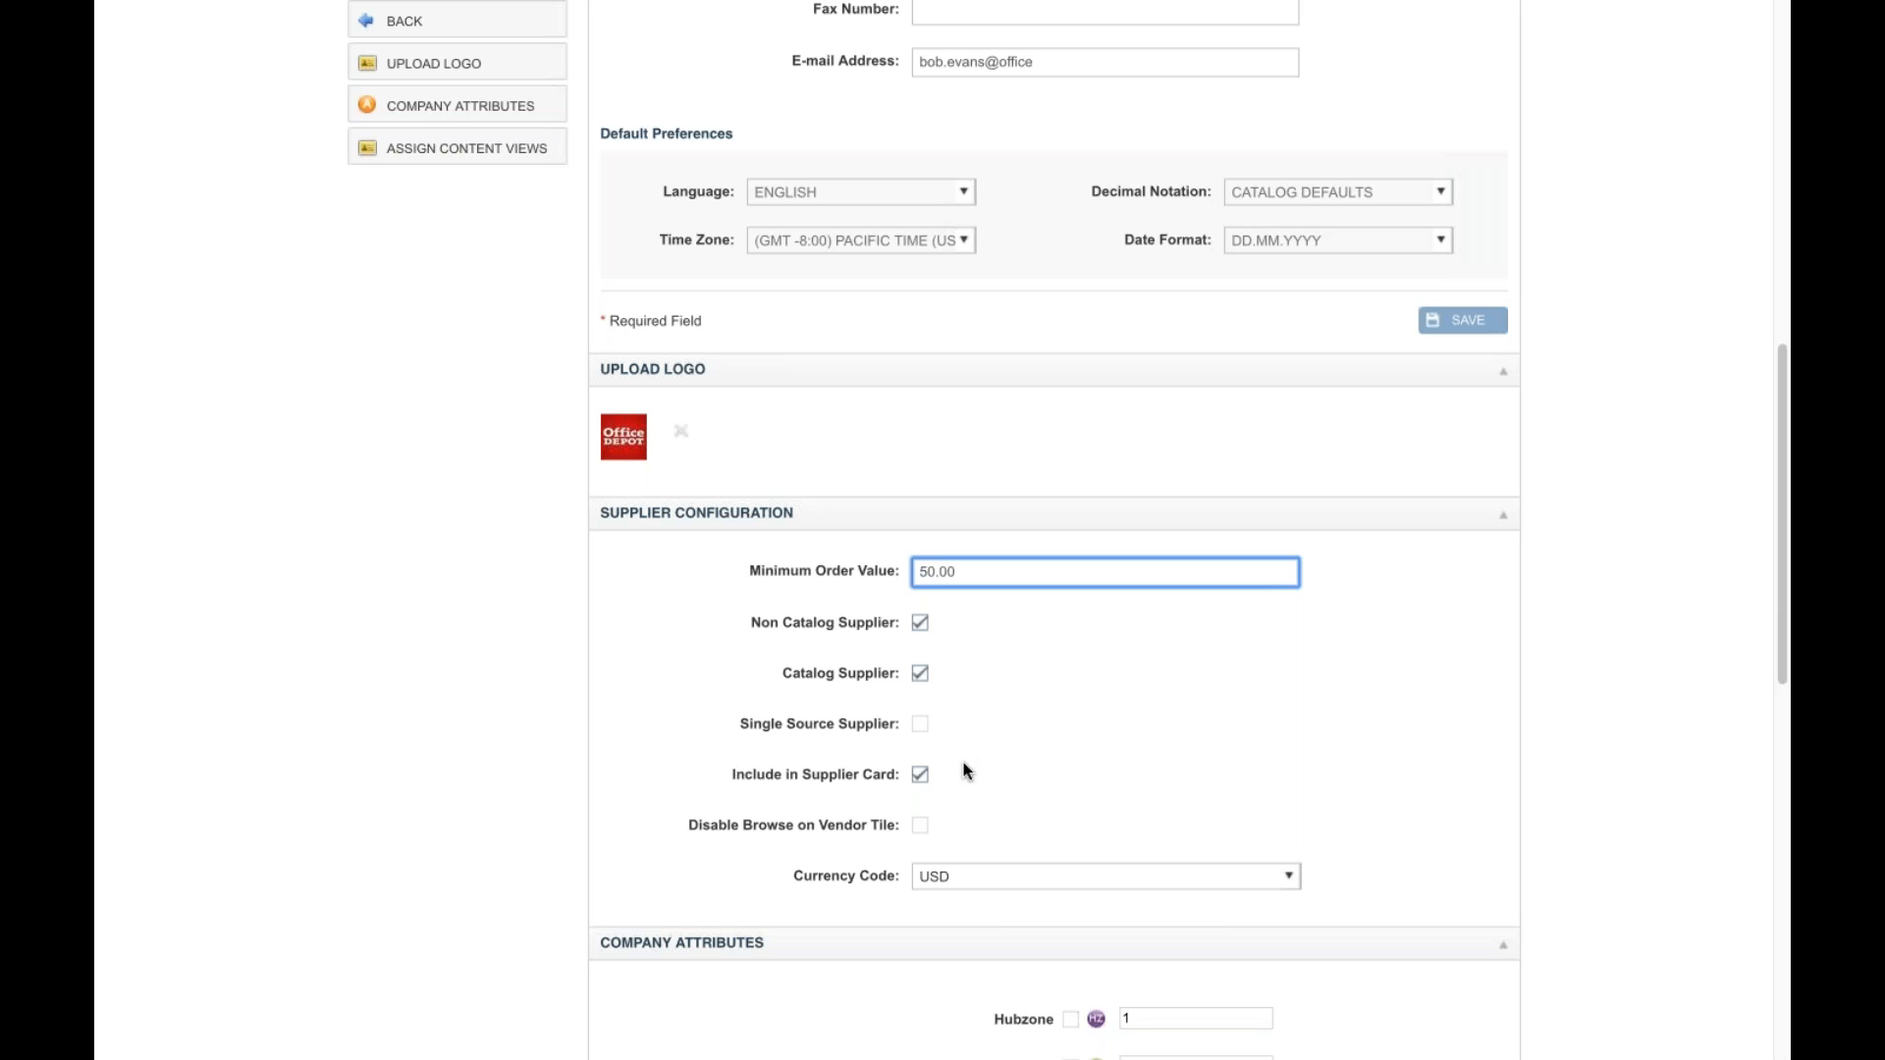
{"action": "scroll", "coordinate": [974, 780], "scroll_direction": "down", "scroll_amount": 1}
{"action": "scroll", "coordinate": [972, 781], "scroll_direction": "down", "scroll_amount": 3}
{"action": "scroll", "coordinate": [973, 781], "scroll_direction": "down", "scroll_amount": 1}
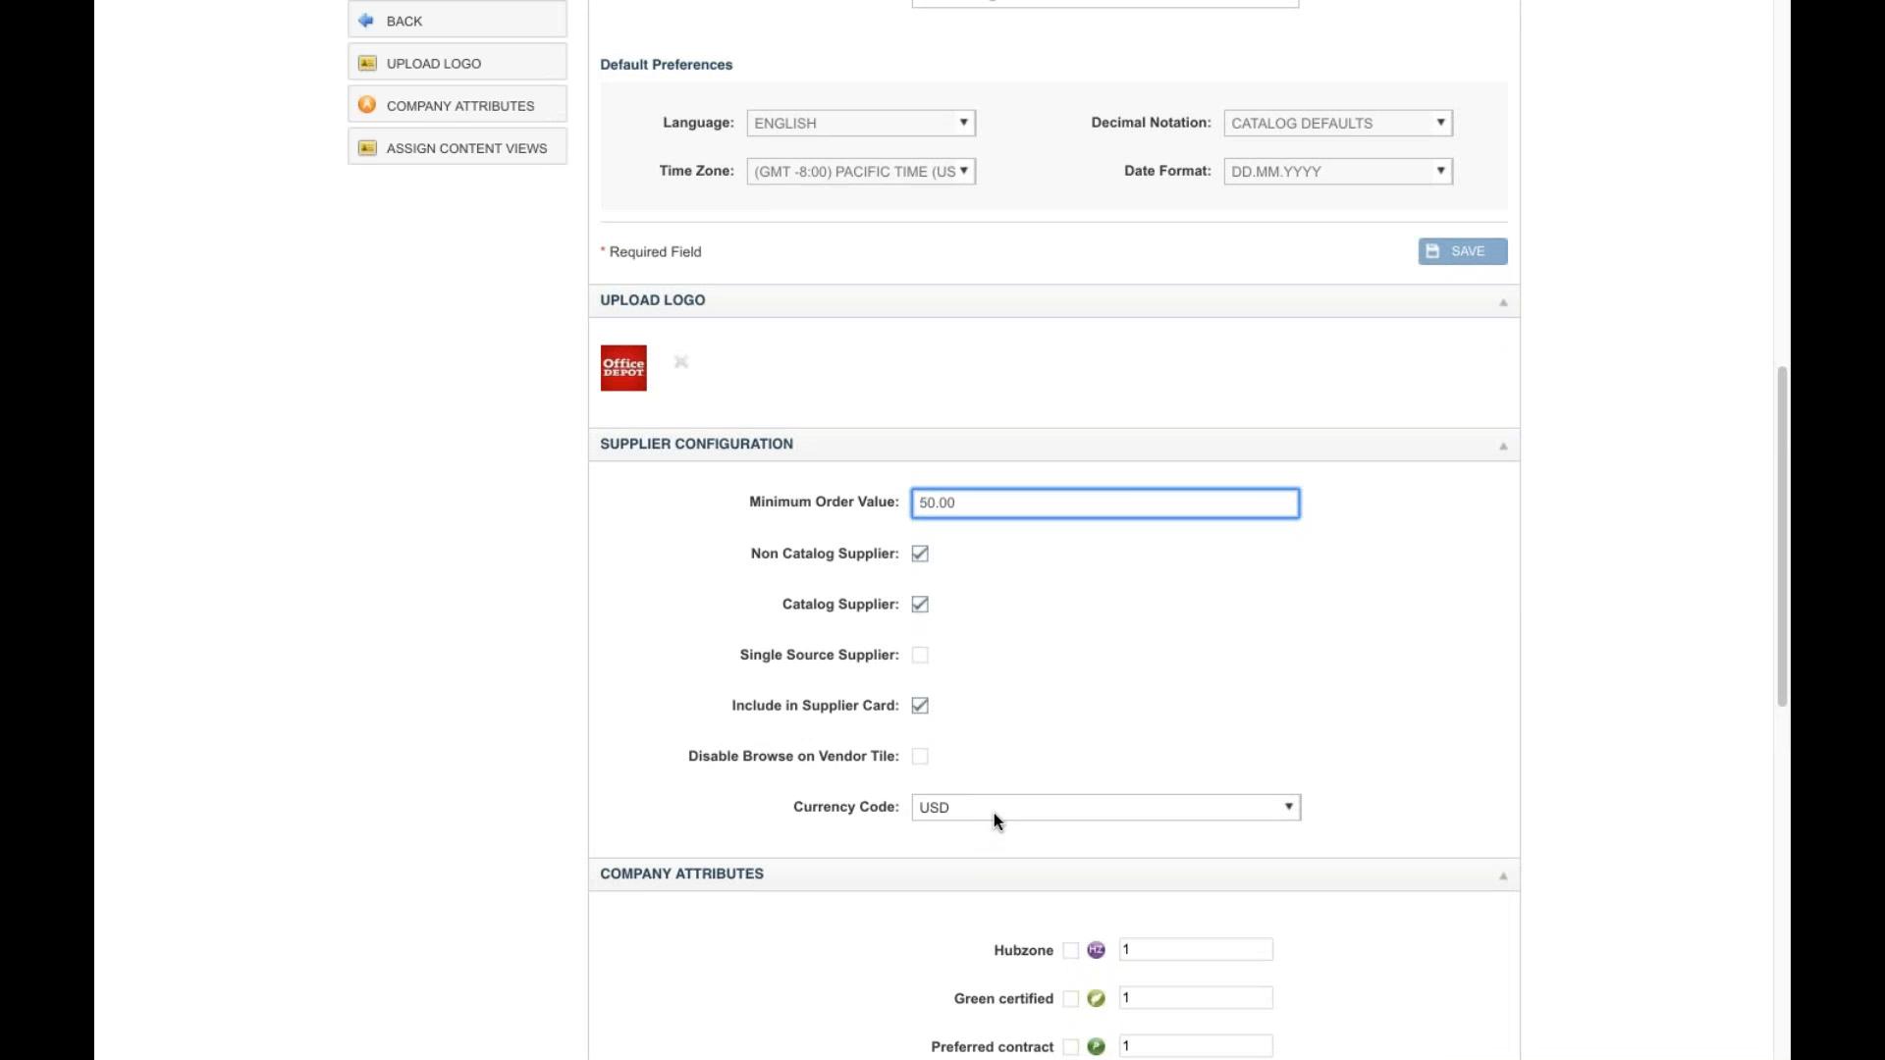
{"action": "left_click", "coordinate": [1288, 811]}
{"action": "scroll", "coordinate": [1300, 757], "scroll_direction": "down", "scroll_amount": 2}
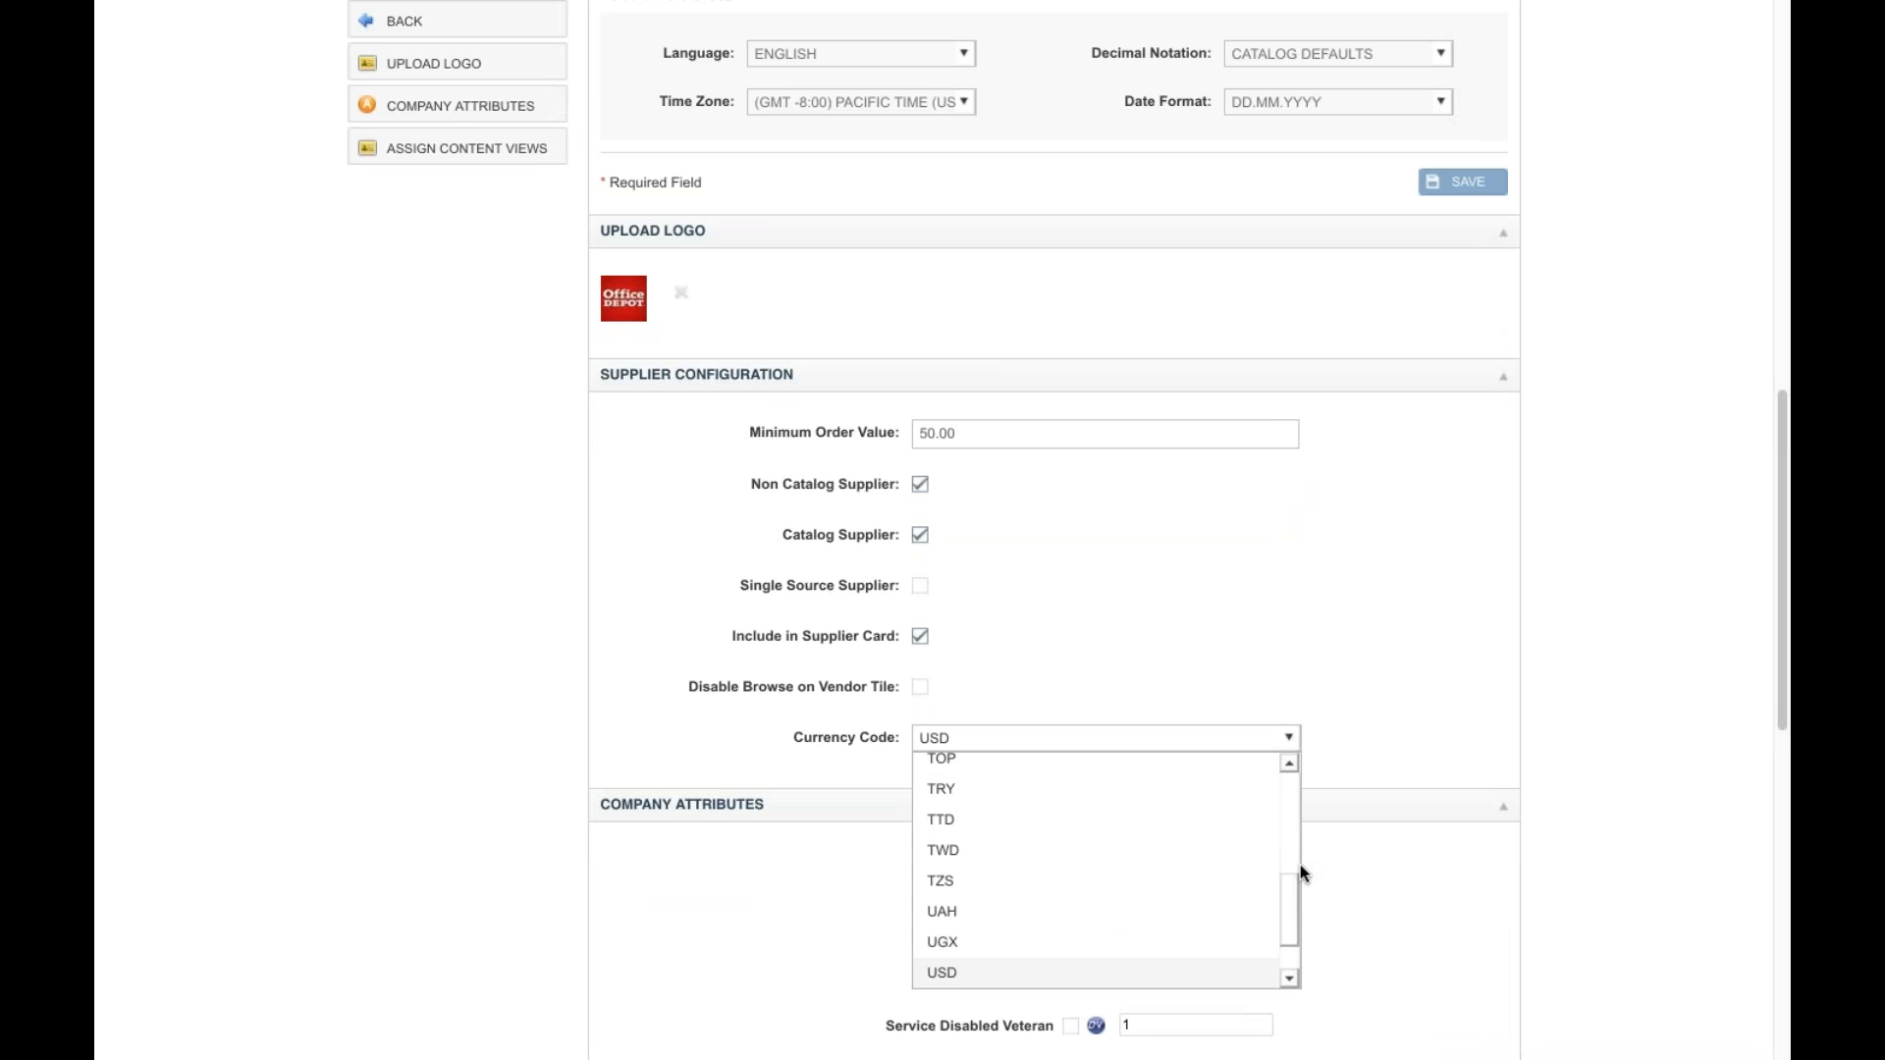
{"action": "left_click", "coordinate": [1418, 834]}
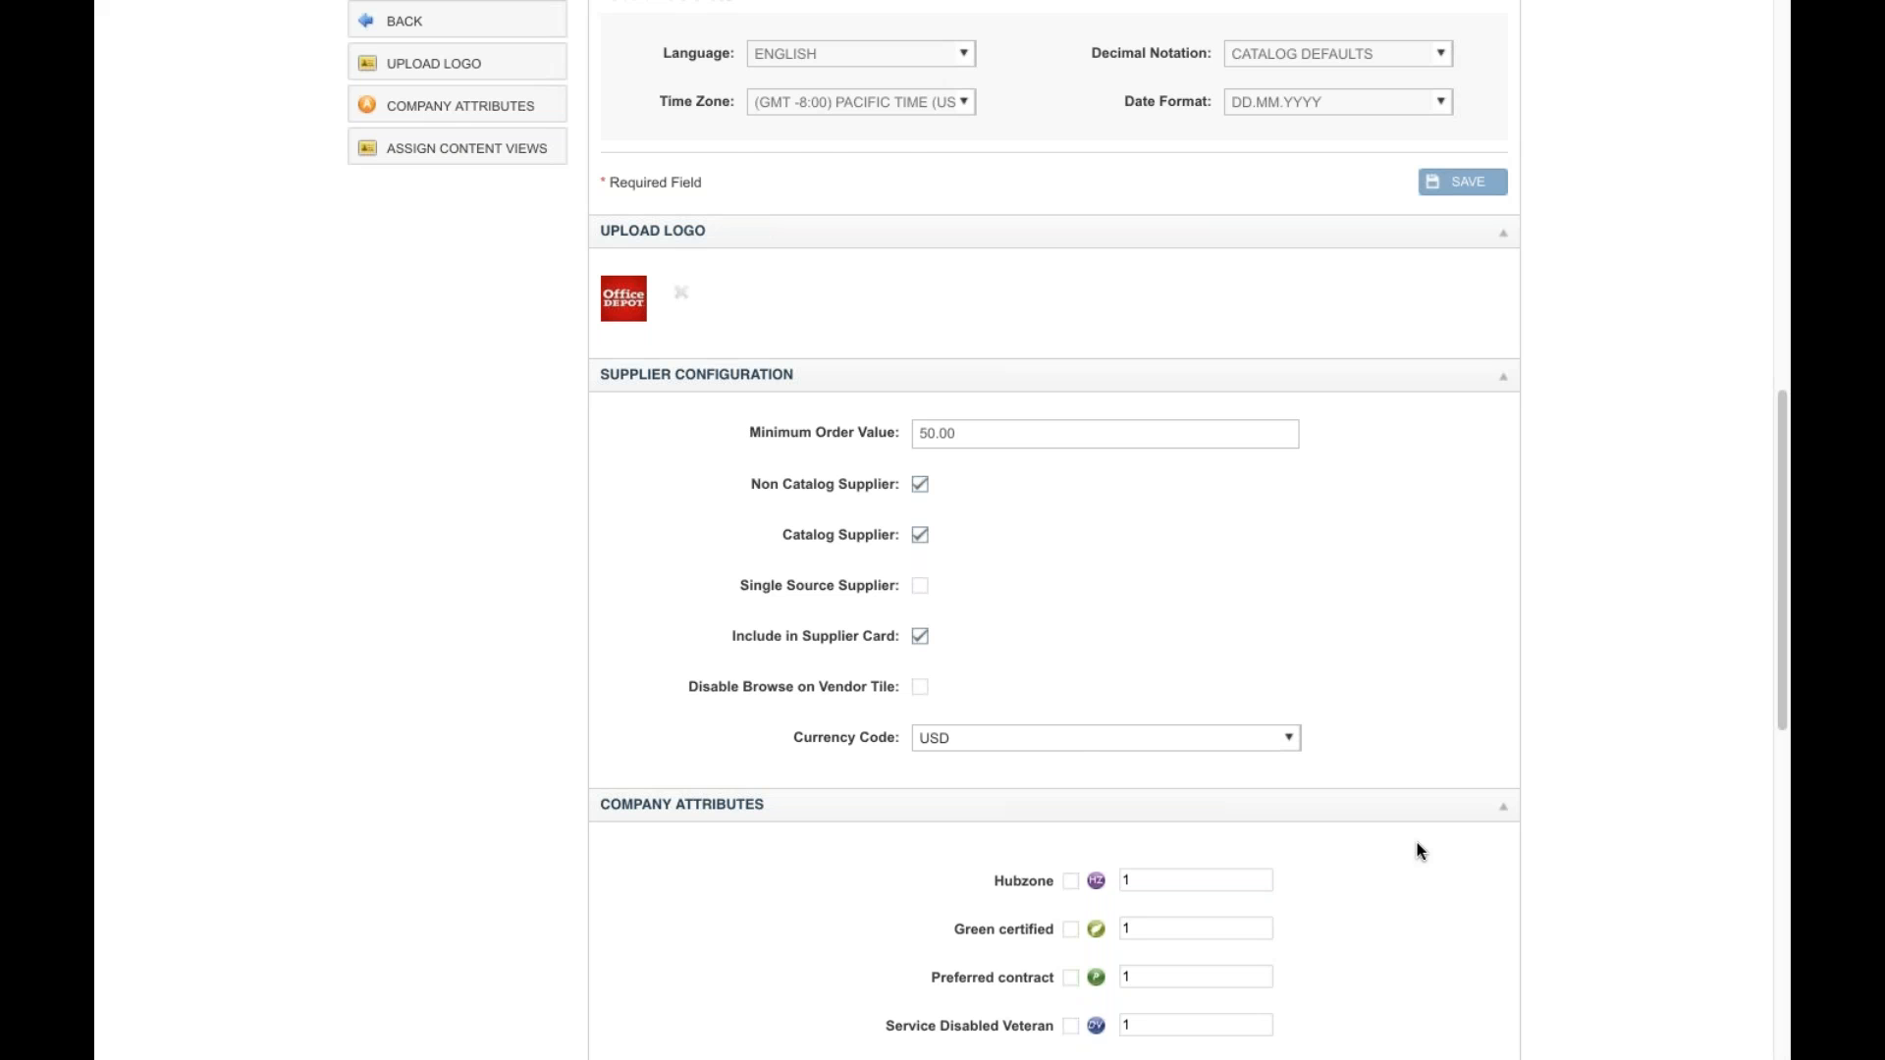
Step: Add the content views English Test, French Test, PMAN001 and PMAN002 to the supplier
{"action": "scroll", "coordinate": [1417, 850], "scroll_direction": "down", "scroll_amount": 4}
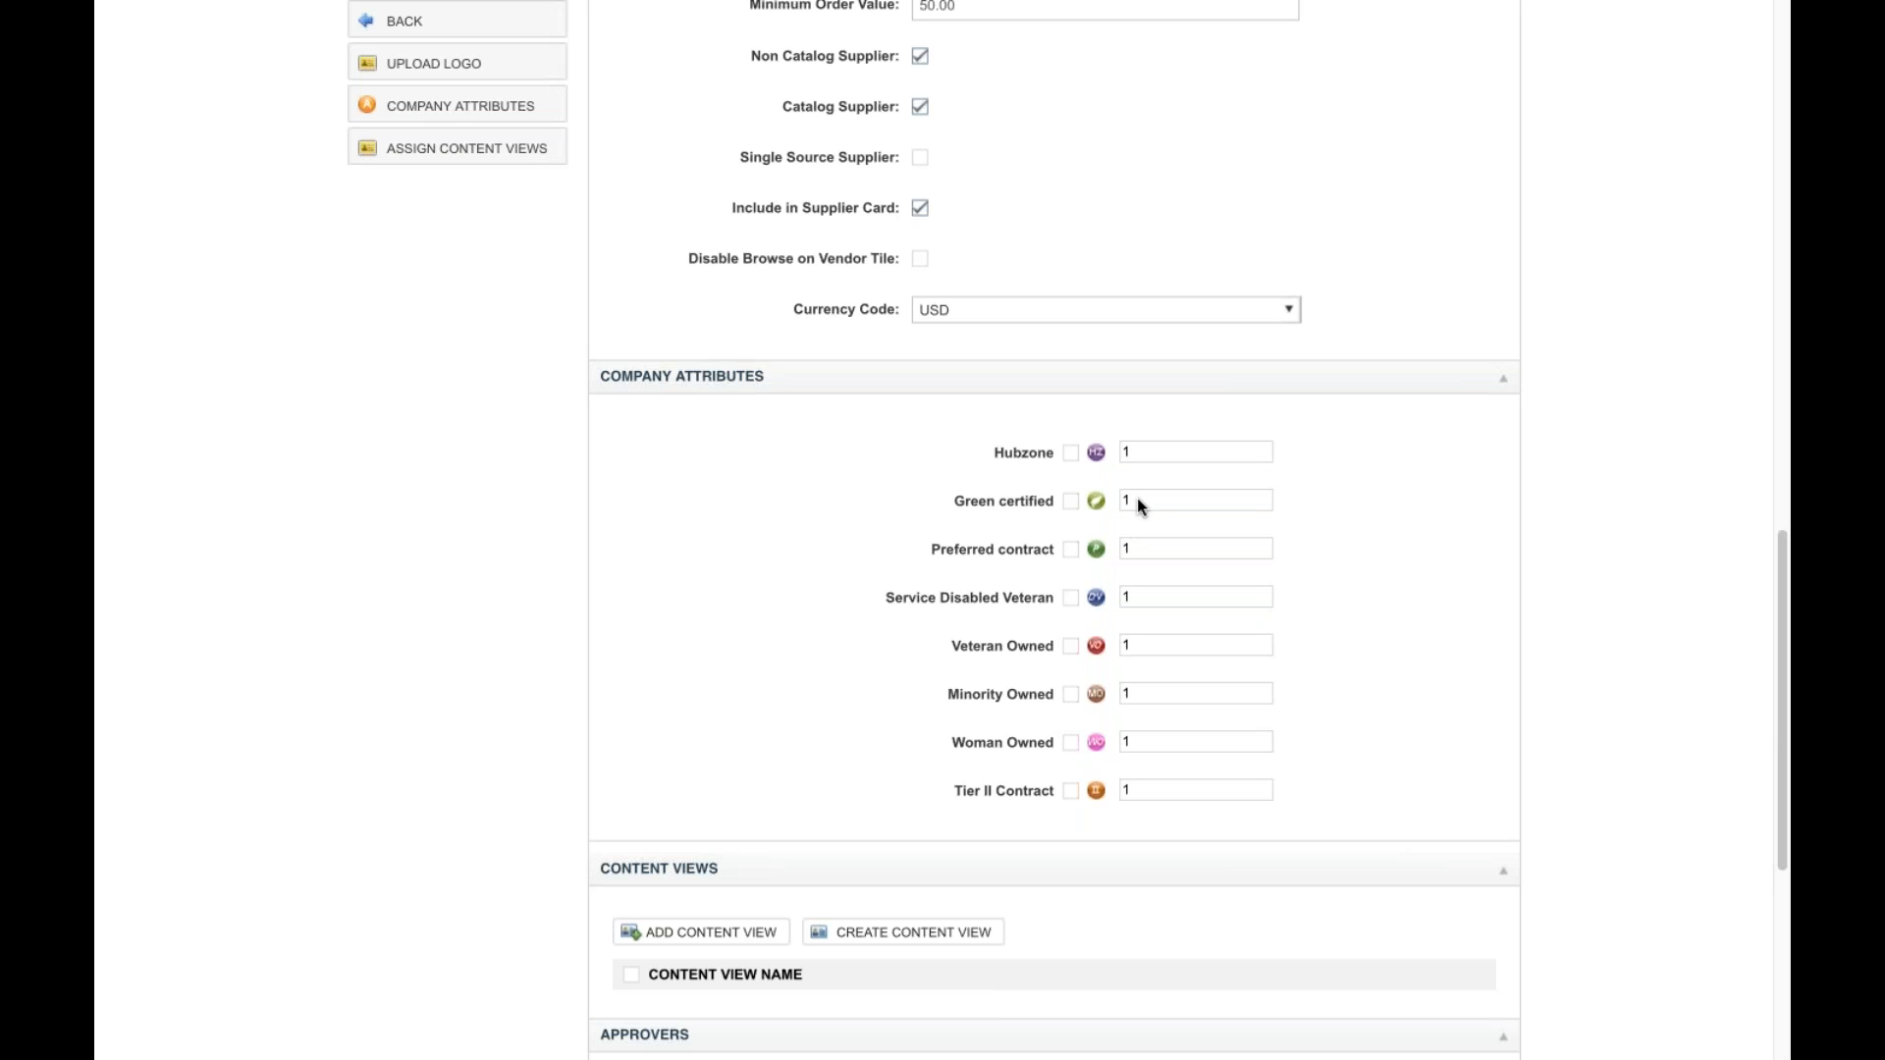
{"action": "scroll", "coordinate": [1258, 827], "scroll_direction": "down", "scroll_amount": 1}
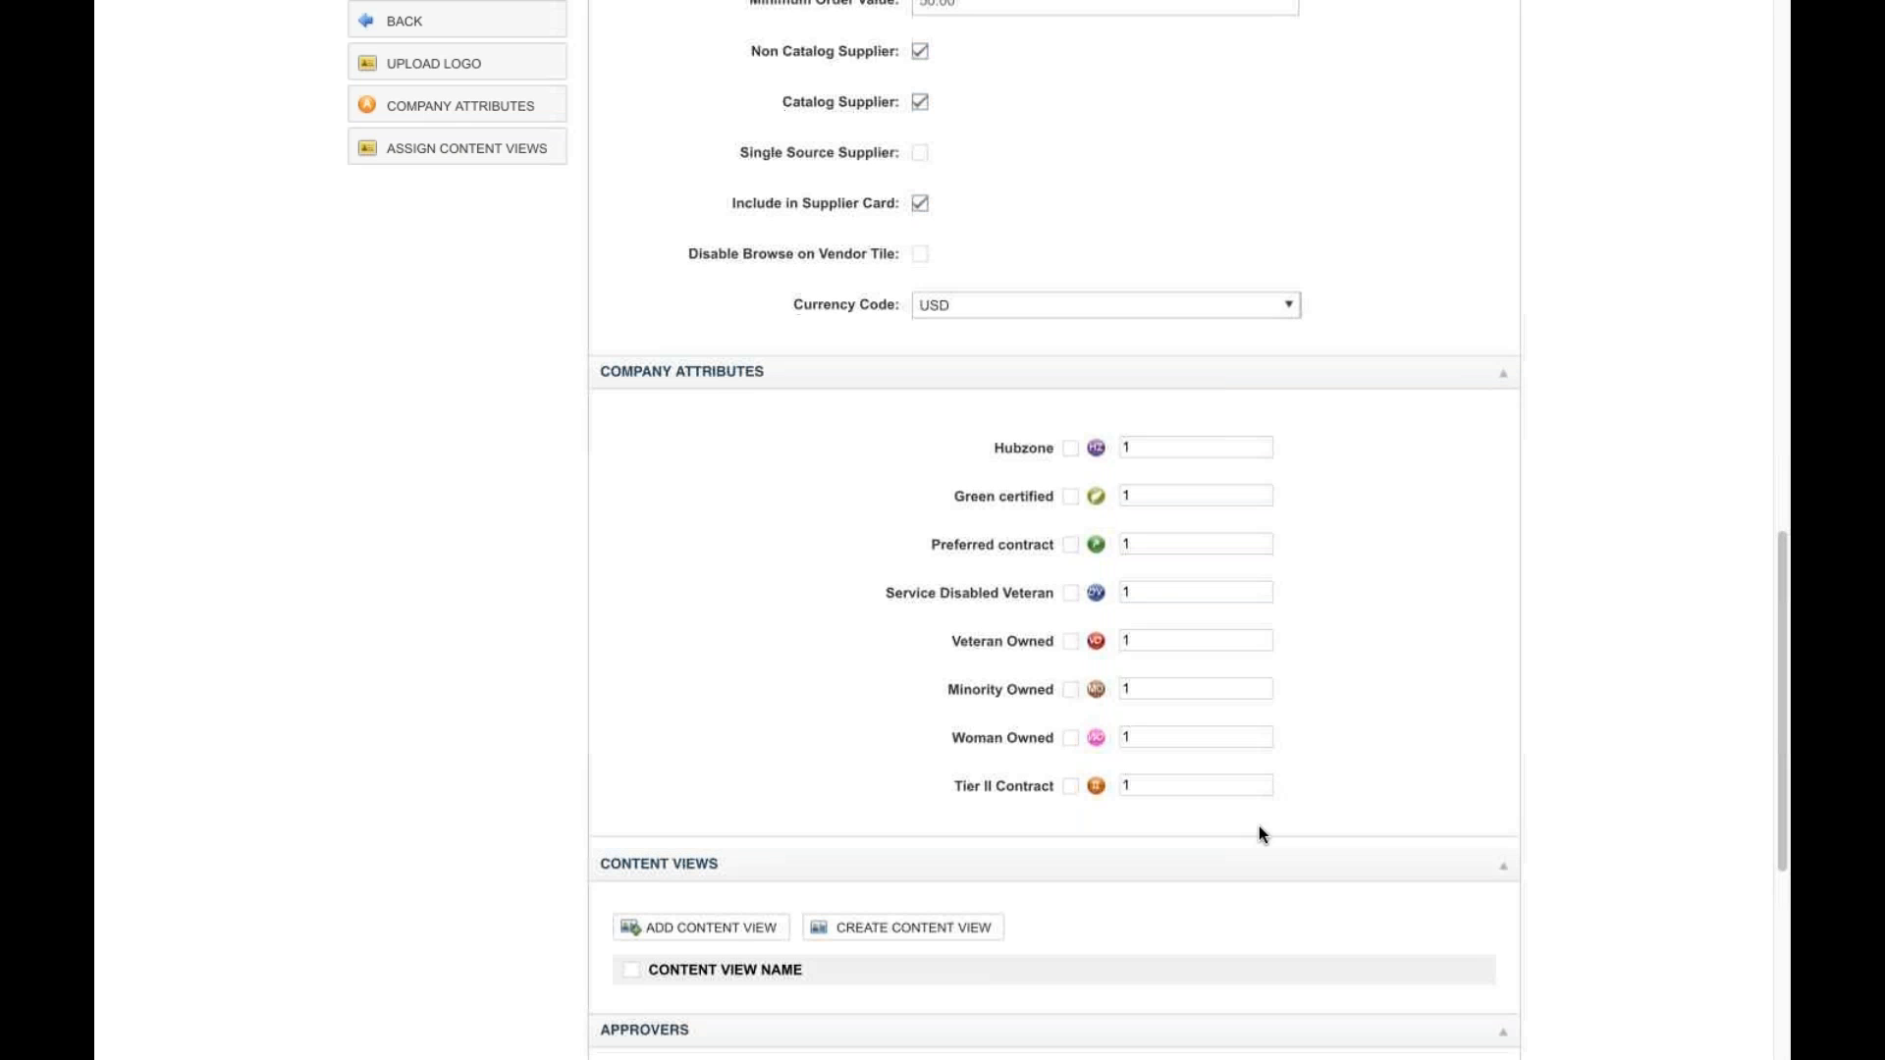
{"action": "scroll", "coordinate": [1258, 823], "scroll_direction": "down", "scroll_amount": 4}
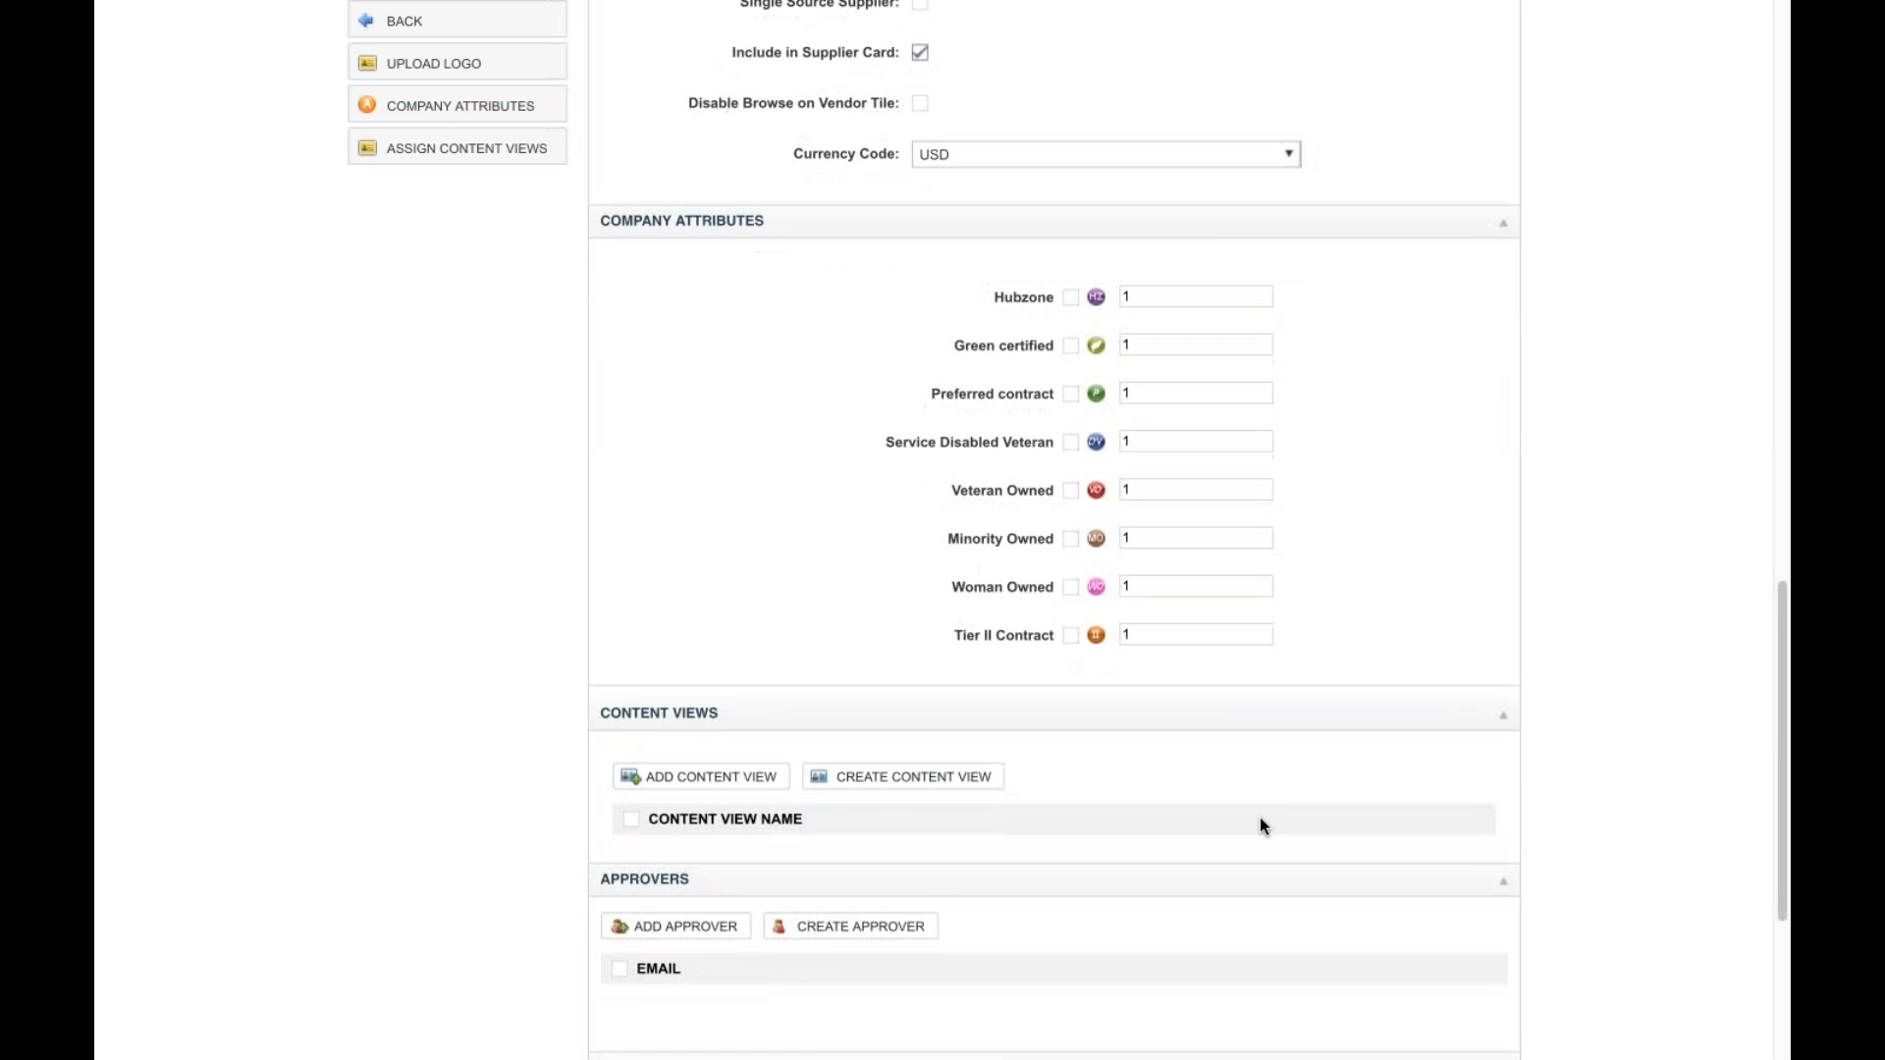
{"action": "scroll", "coordinate": [1263, 825], "scroll_direction": "down", "scroll_amount": 1}
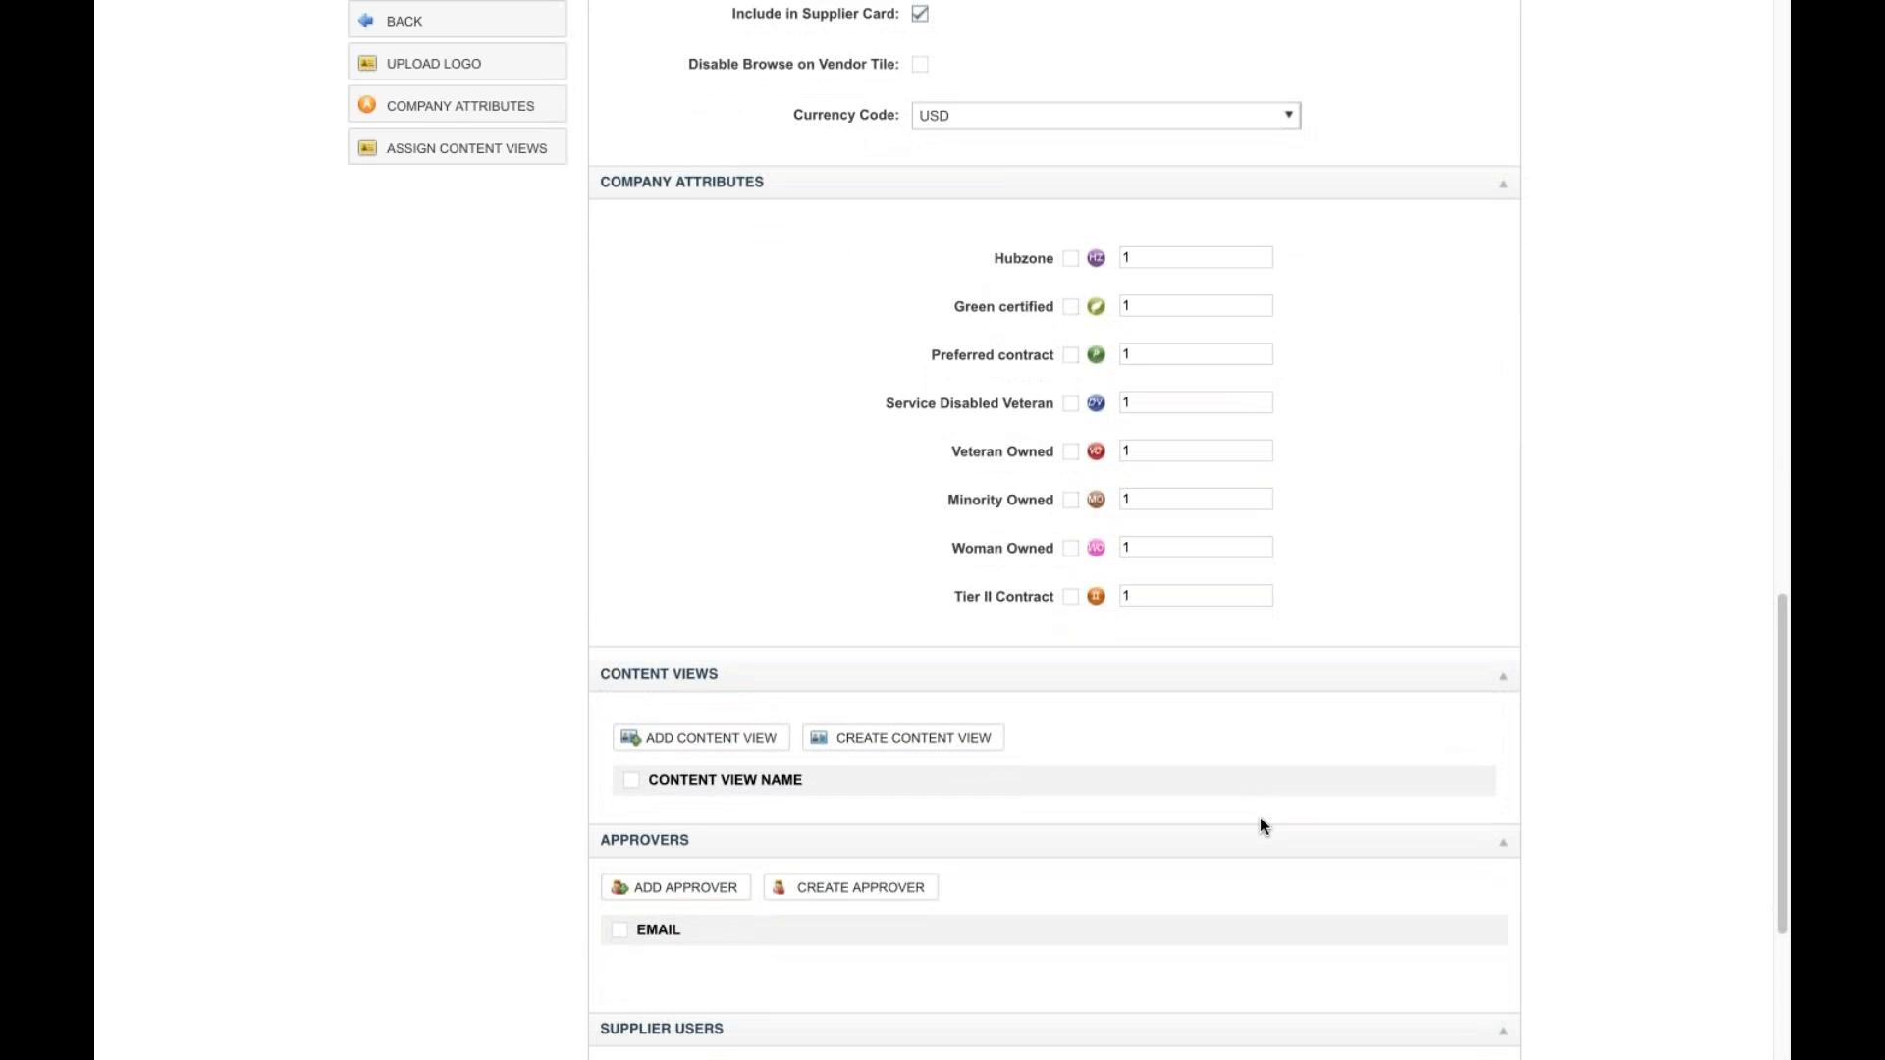
{"action": "scroll", "coordinate": [1262, 823], "scroll_direction": "down", "scroll_amount": 1}
{"action": "scroll", "coordinate": [1261, 825], "scroll_direction": "down", "scroll_amount": 1}
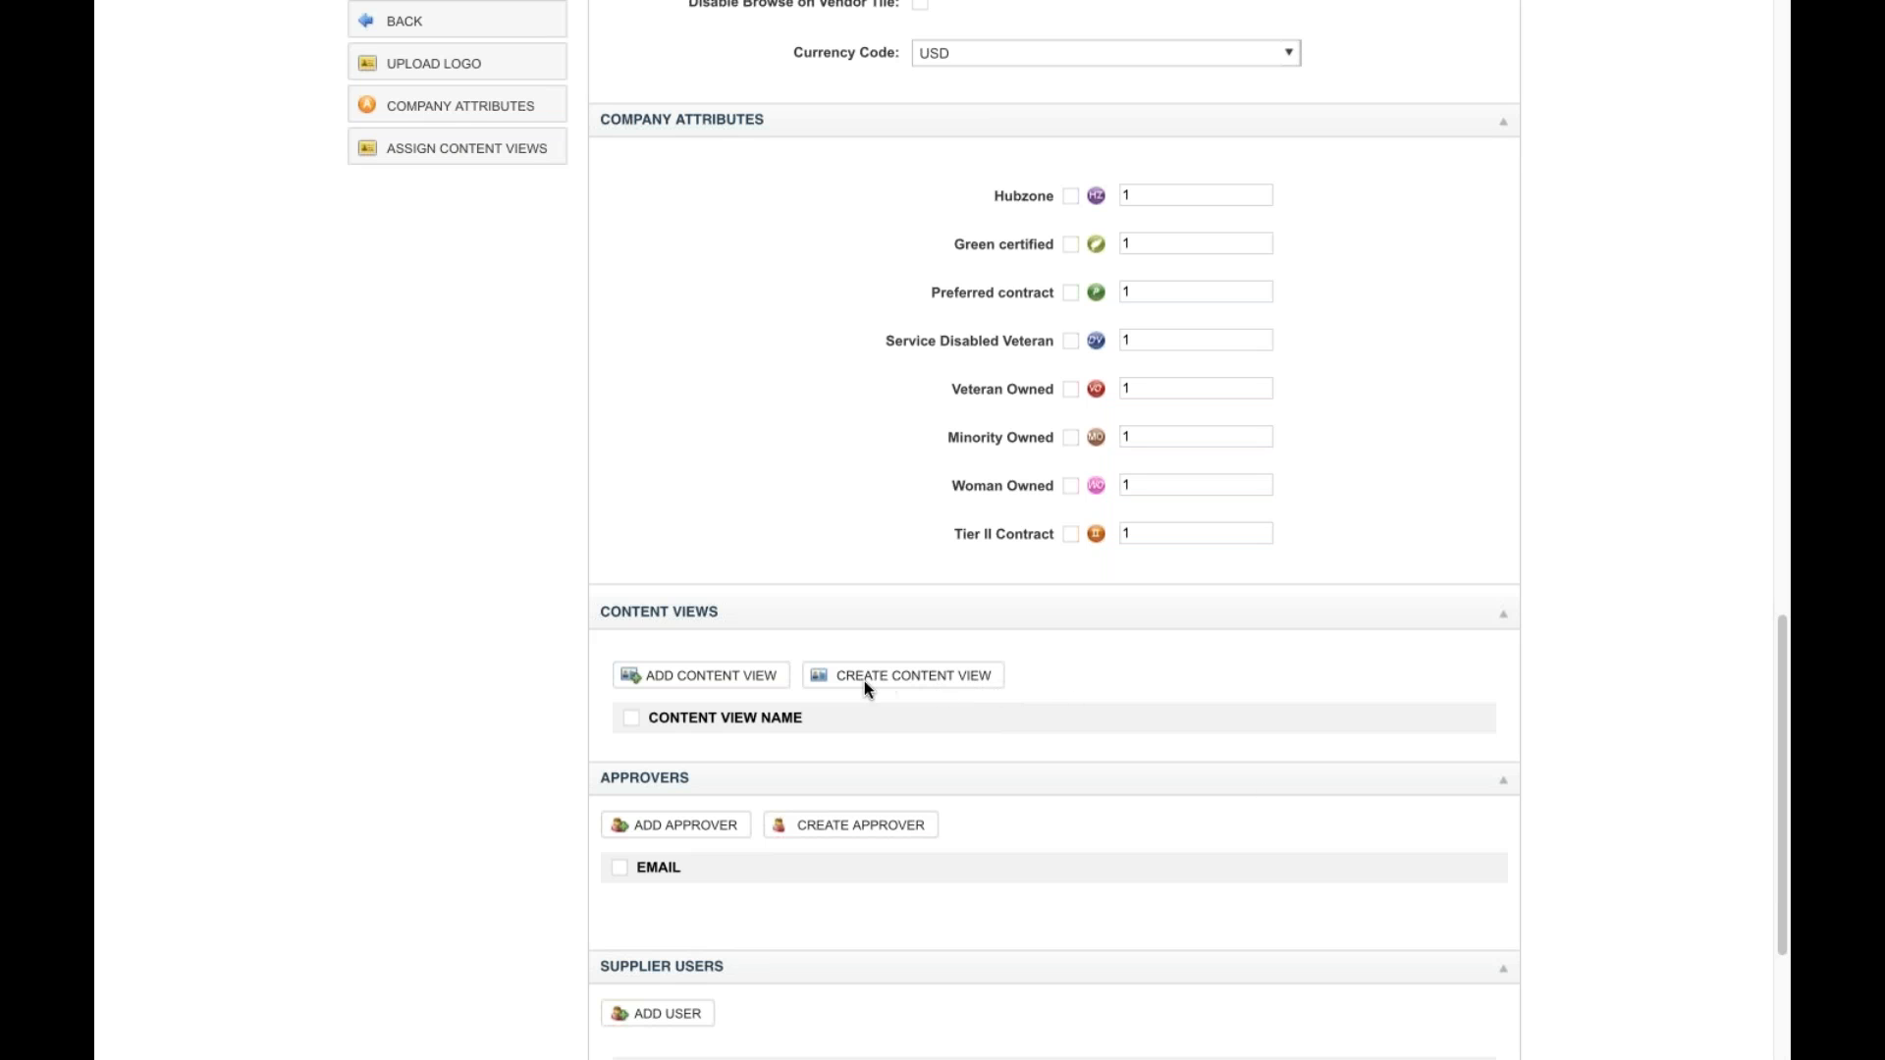
{"action": "left_click", "coordinate": [736, 678]}
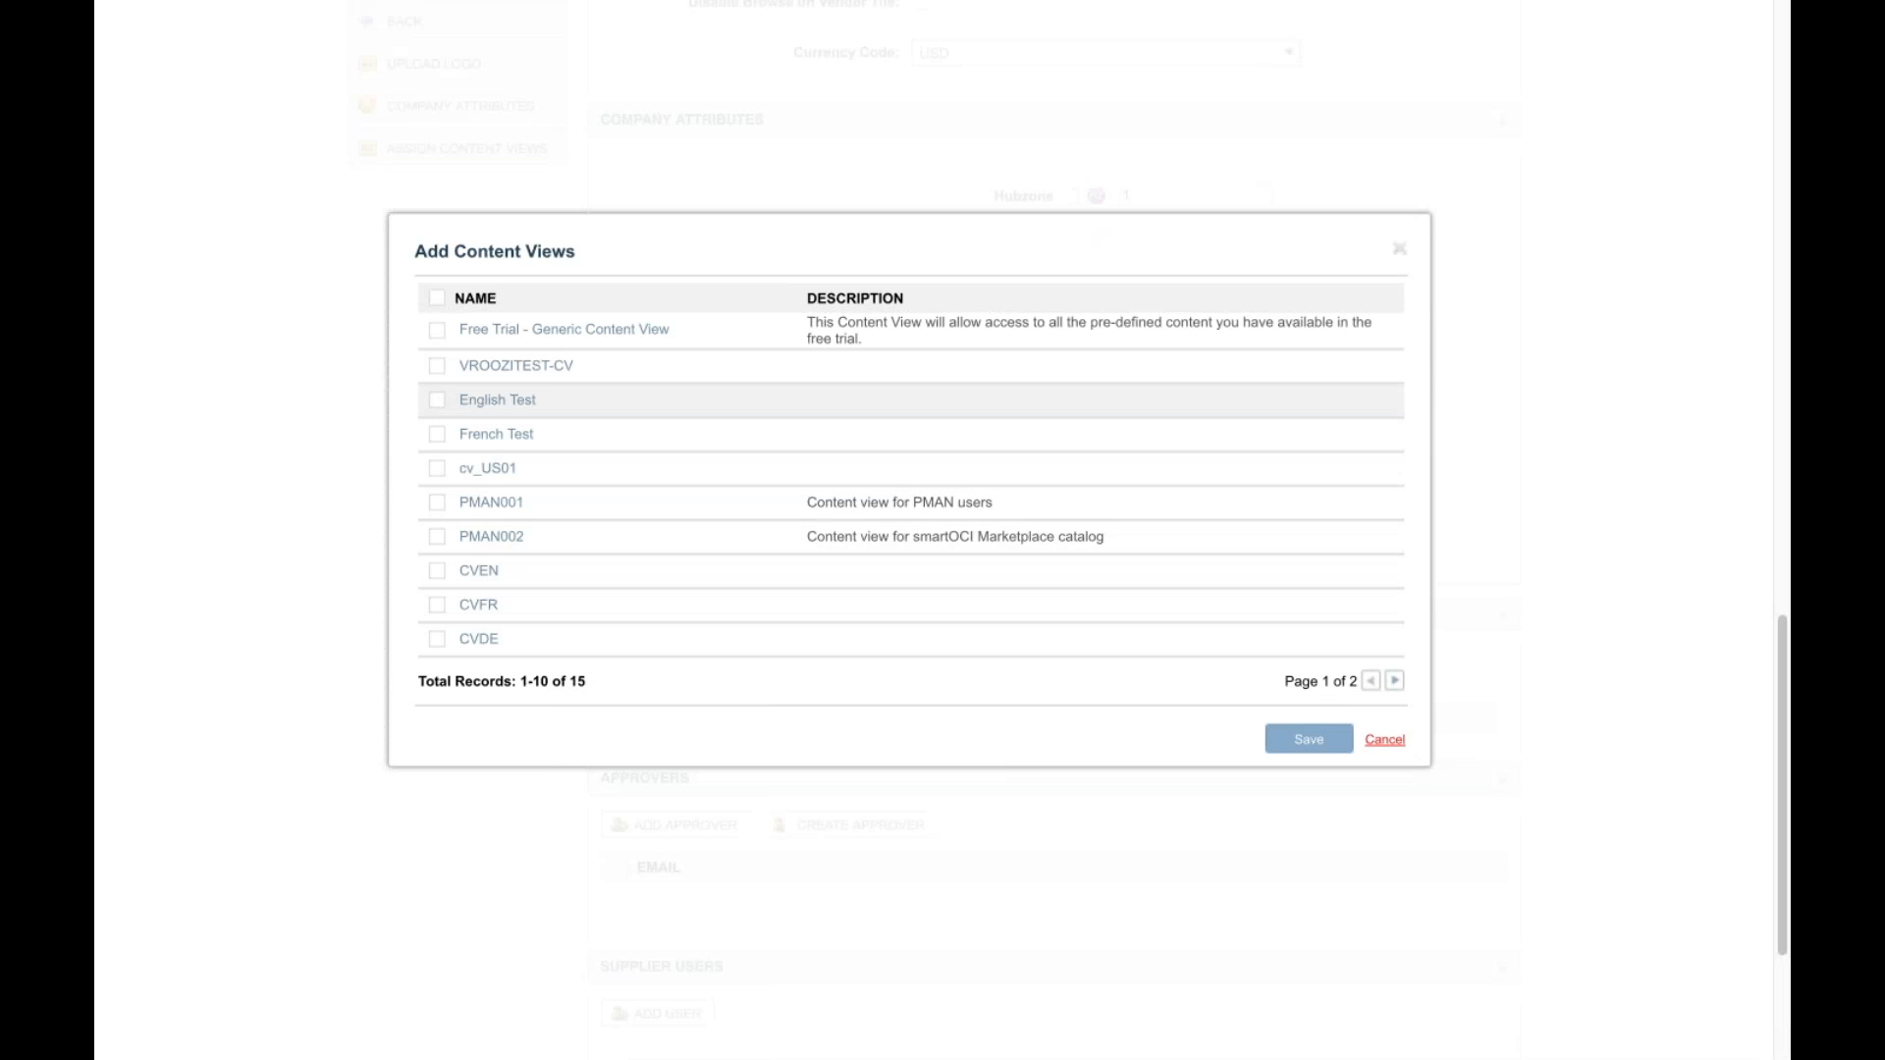
{"action": "left_click", "coordinate": [437, 401]}
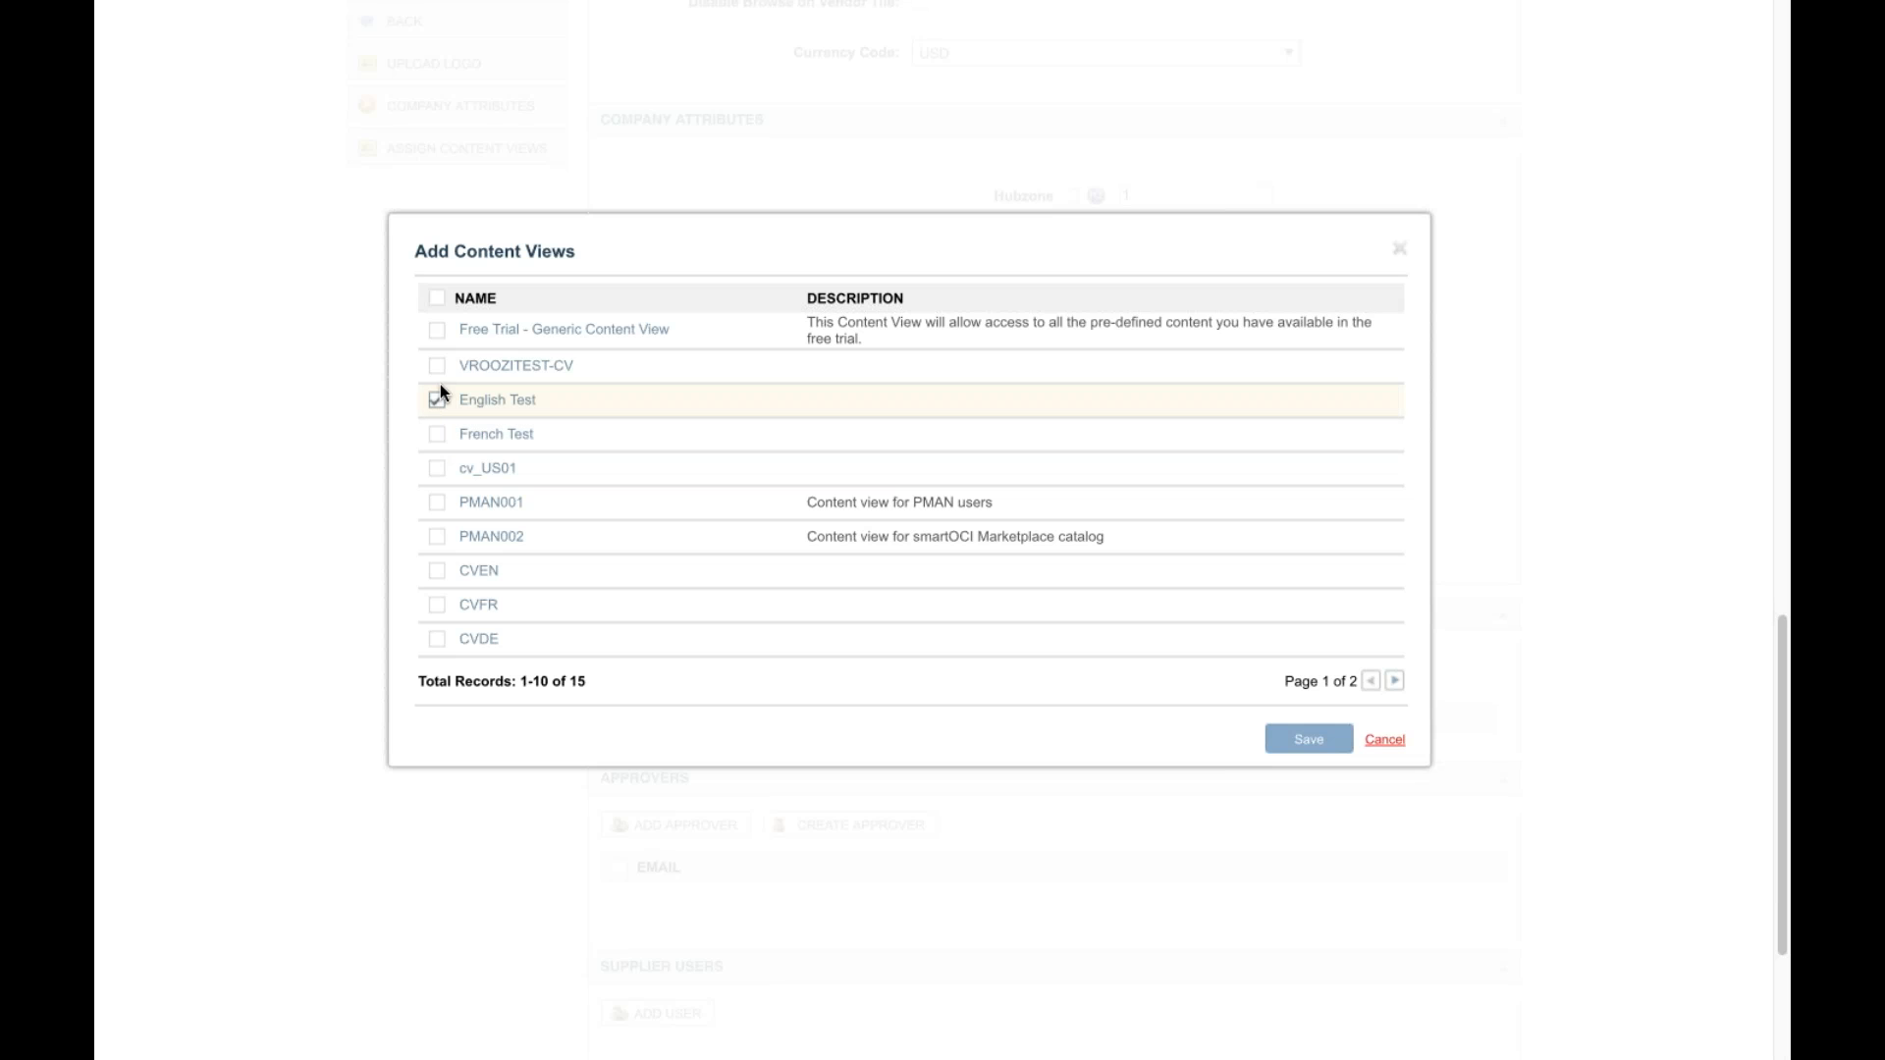
{"action": "left_click", "coordinate": [437, 502]}
{"action": "left_click", "coordinate": [437, 537]}
{"action": "left_click", "coordinate": [437, 434]}
{"action": "left_click", "coordinate": [1306, 741]}
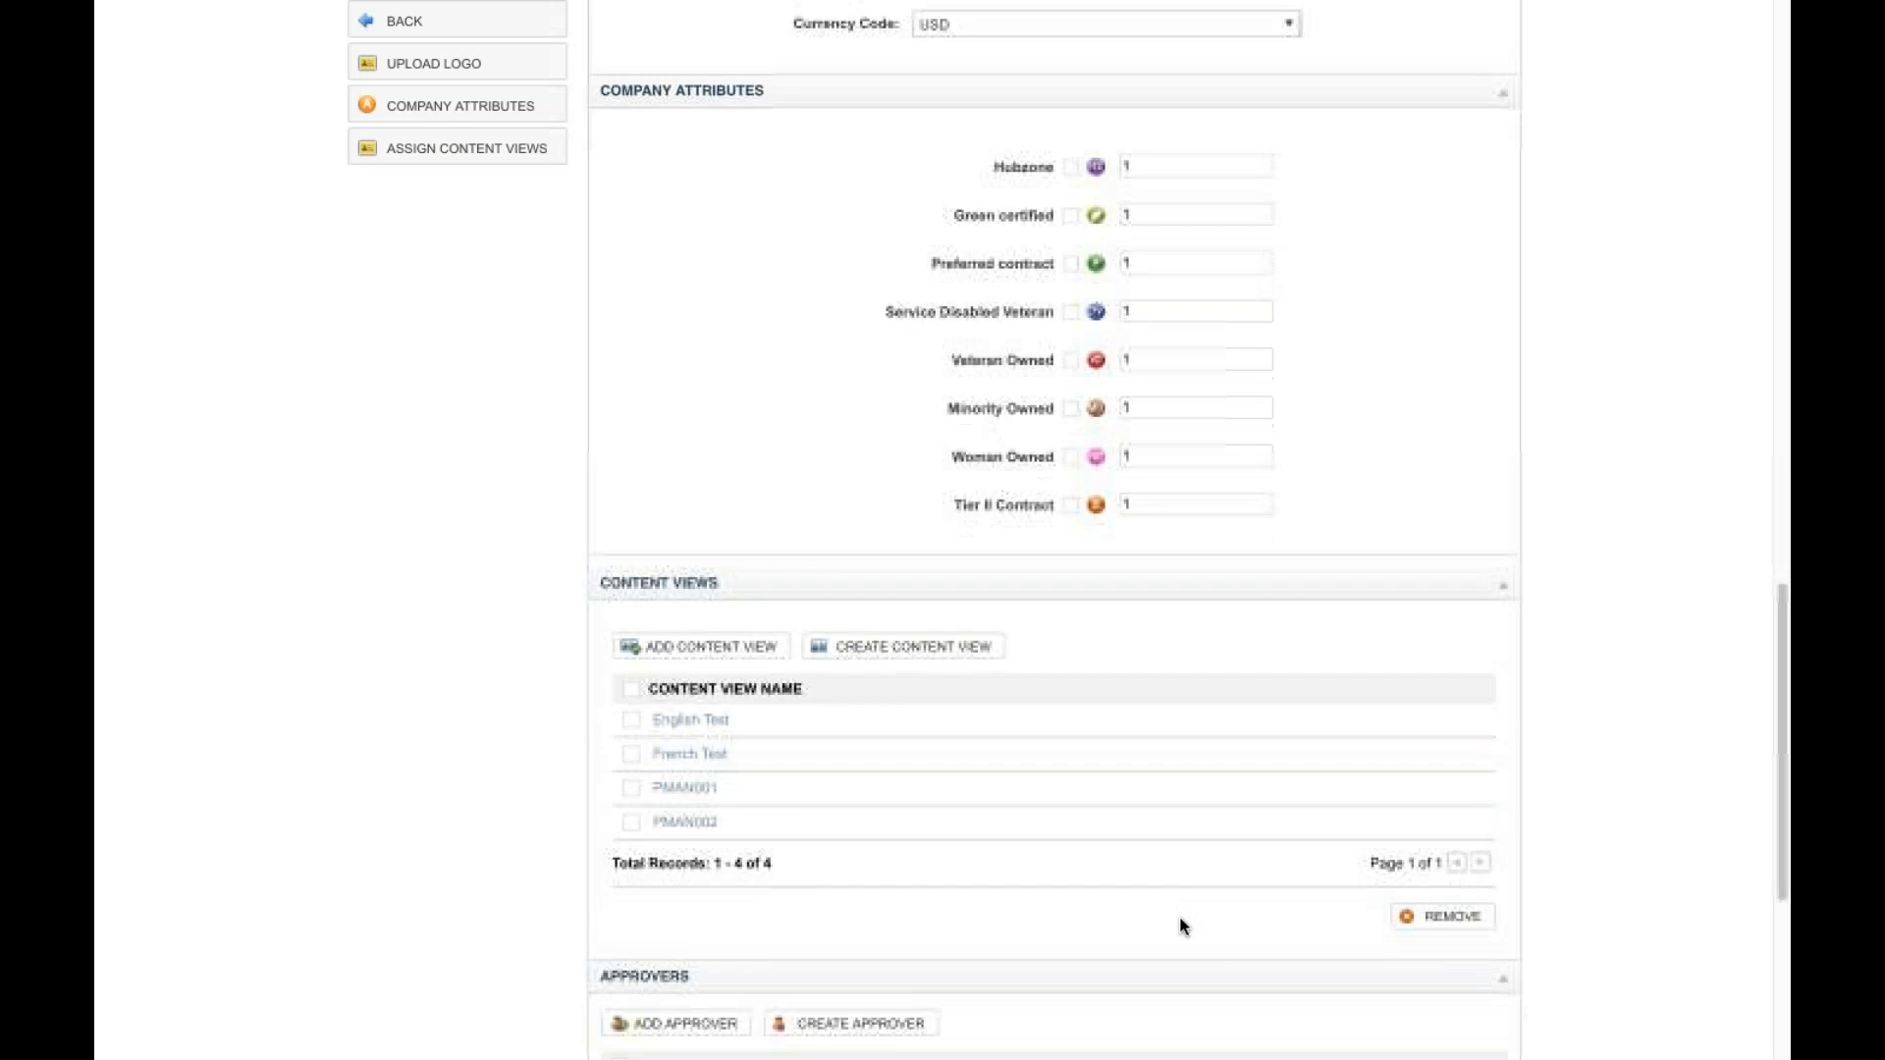
Step: Add the existing buyer account as an approver for the supplier
{"action": "scroll", "coordinate": [1180, 918], "scroll_direction": "down", "scroll_amount": 1}
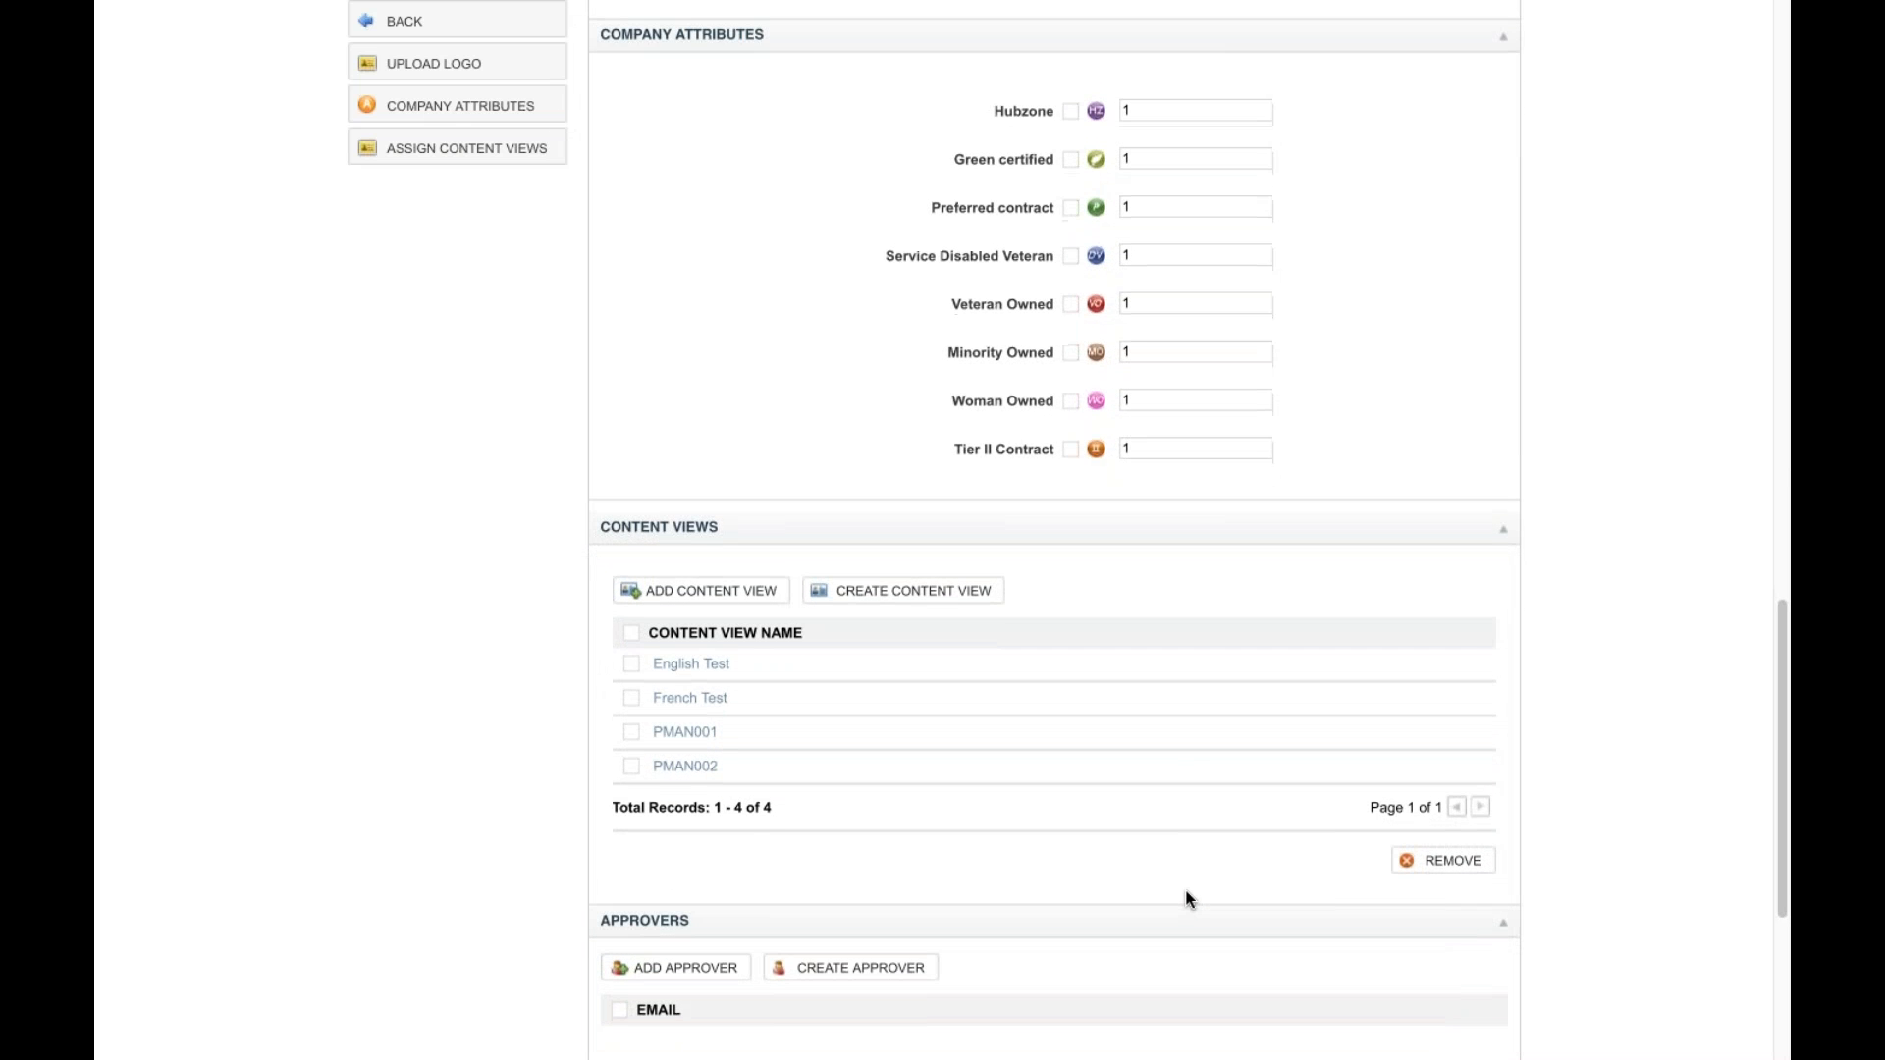
{"action": "scroll", "coordinate": [1190, 872], "scroll_direction": "down", "scroll_amount": 1}
{"action": "scroll", "coordinate": [1189, 868], "scroll_direction": "down", "scroll_amount": 1}
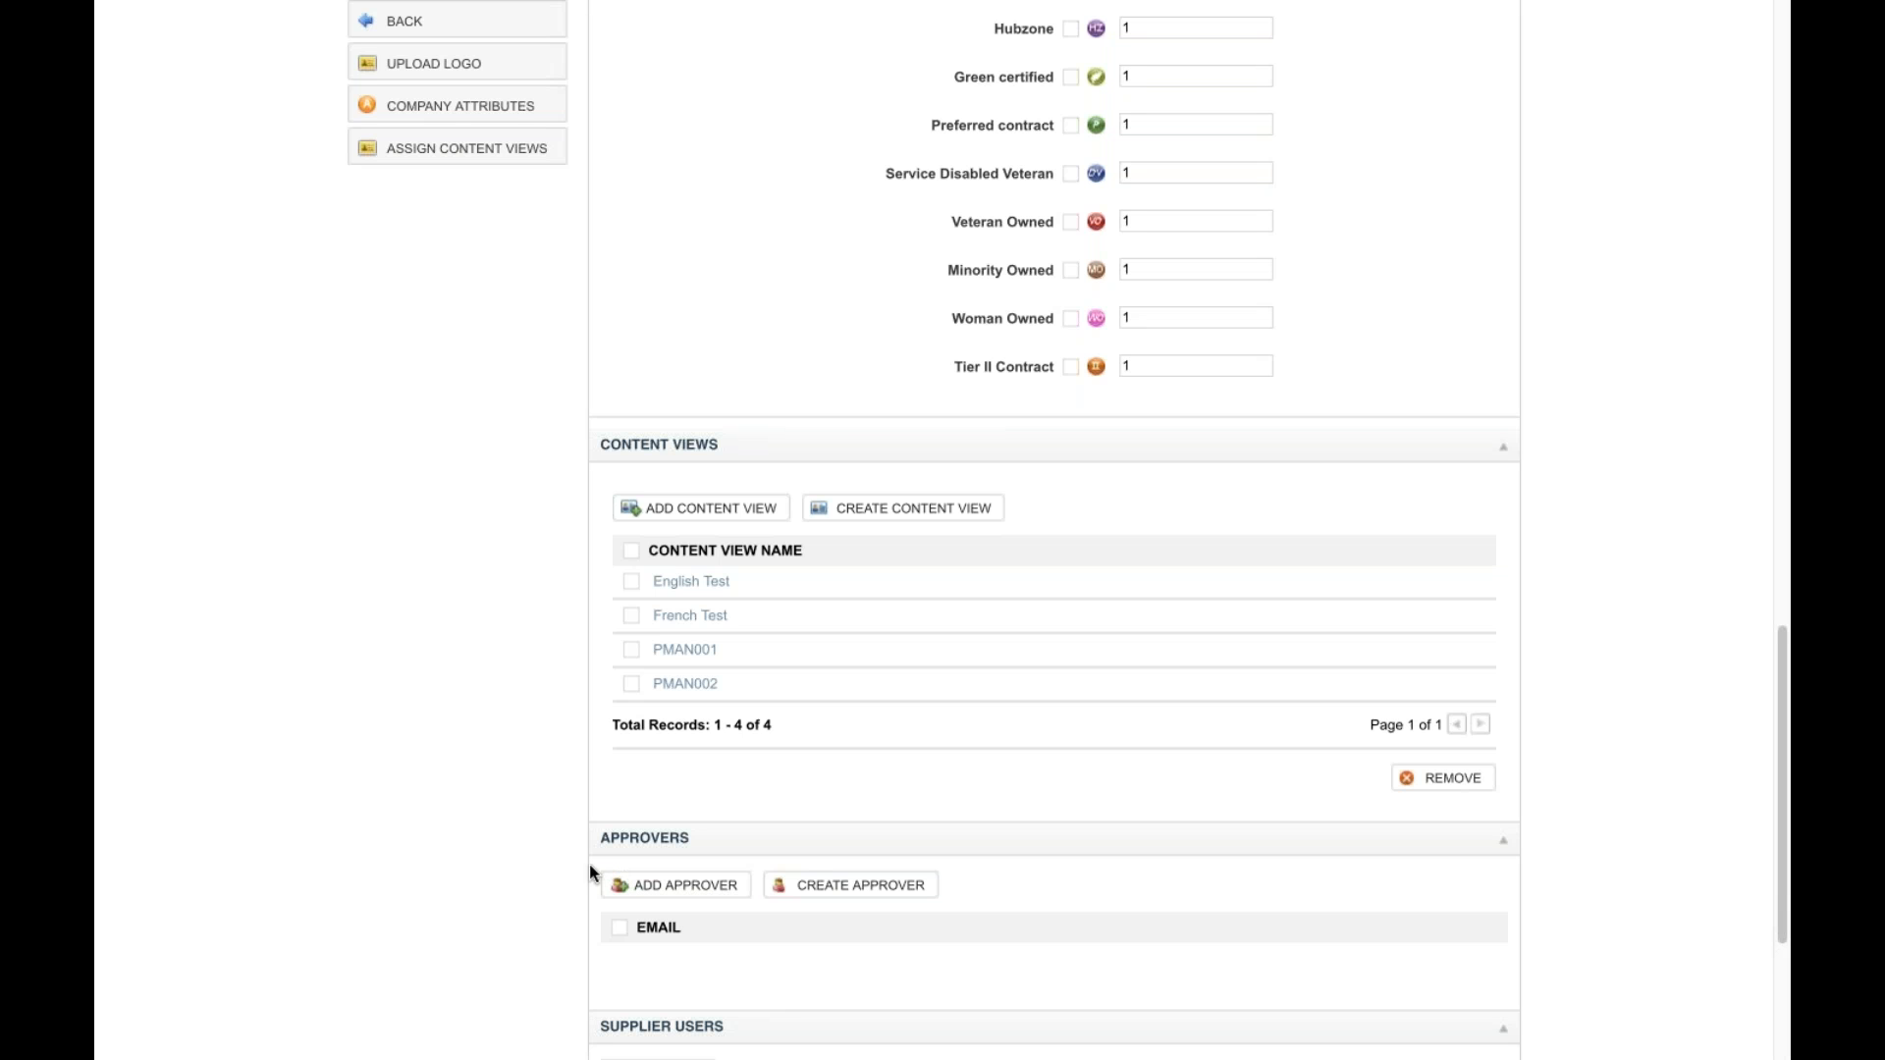
{"action": "left_click", "coordinate": [682, 888]}
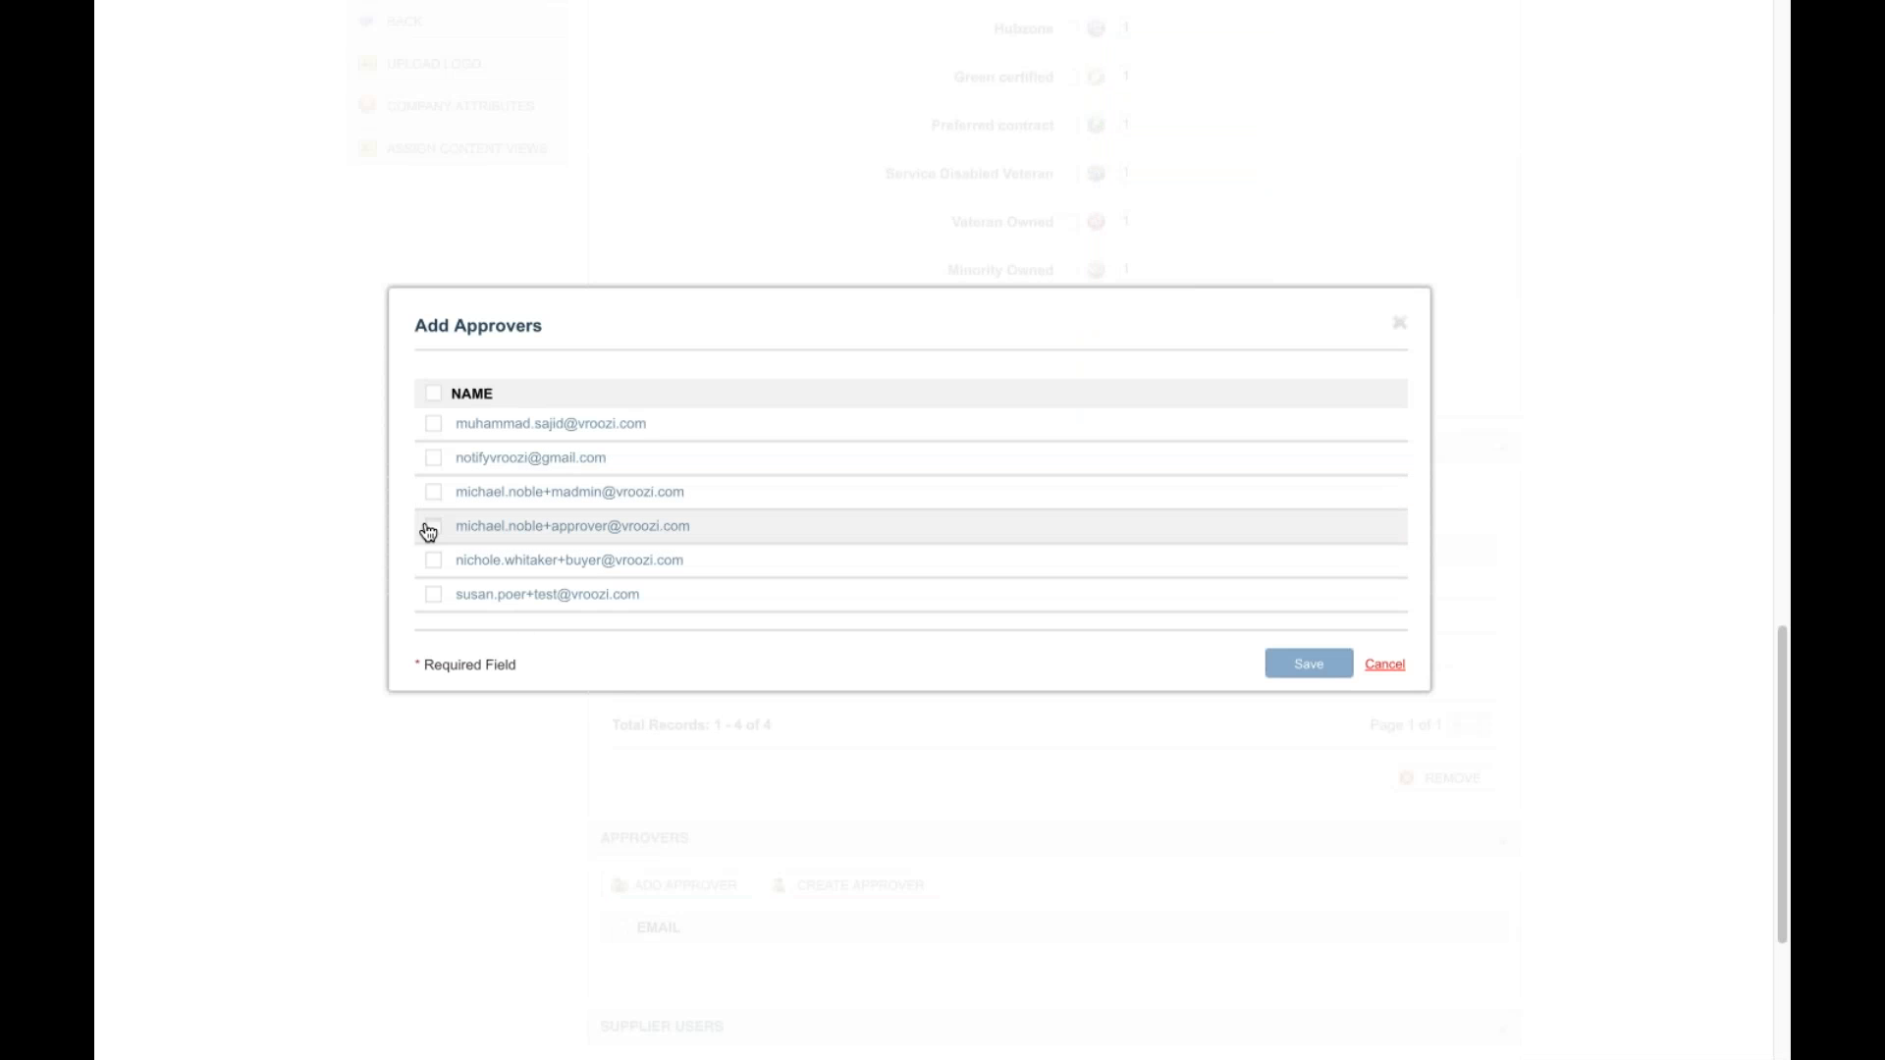
{"action": "left_click", "coordinate": [426, 557]}
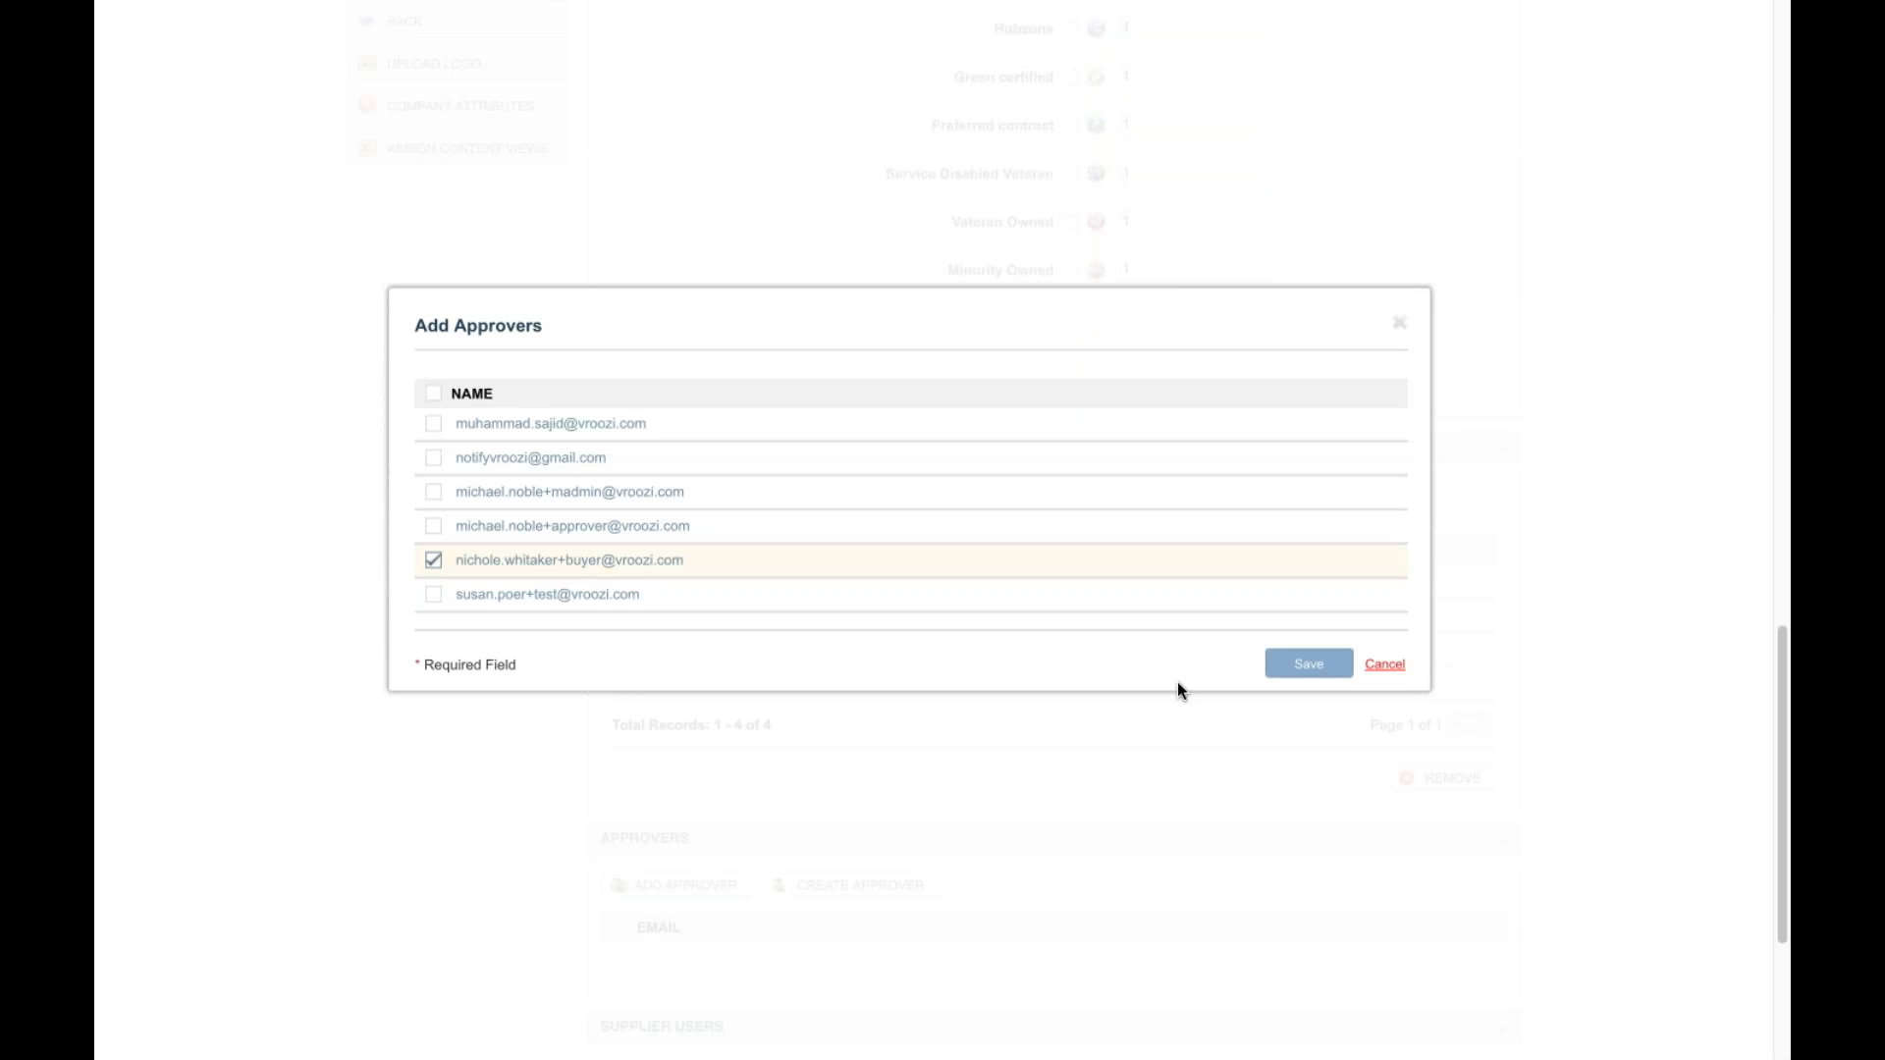
{"action": "left_click", "coordinate": [1305, 668]}
Step: Review the supplier users section and save the new Office Depot supplier
{"action": "scroll", "coordinate": [1111, 887], "scroll_direction": "down", "scroll_amount": 2}
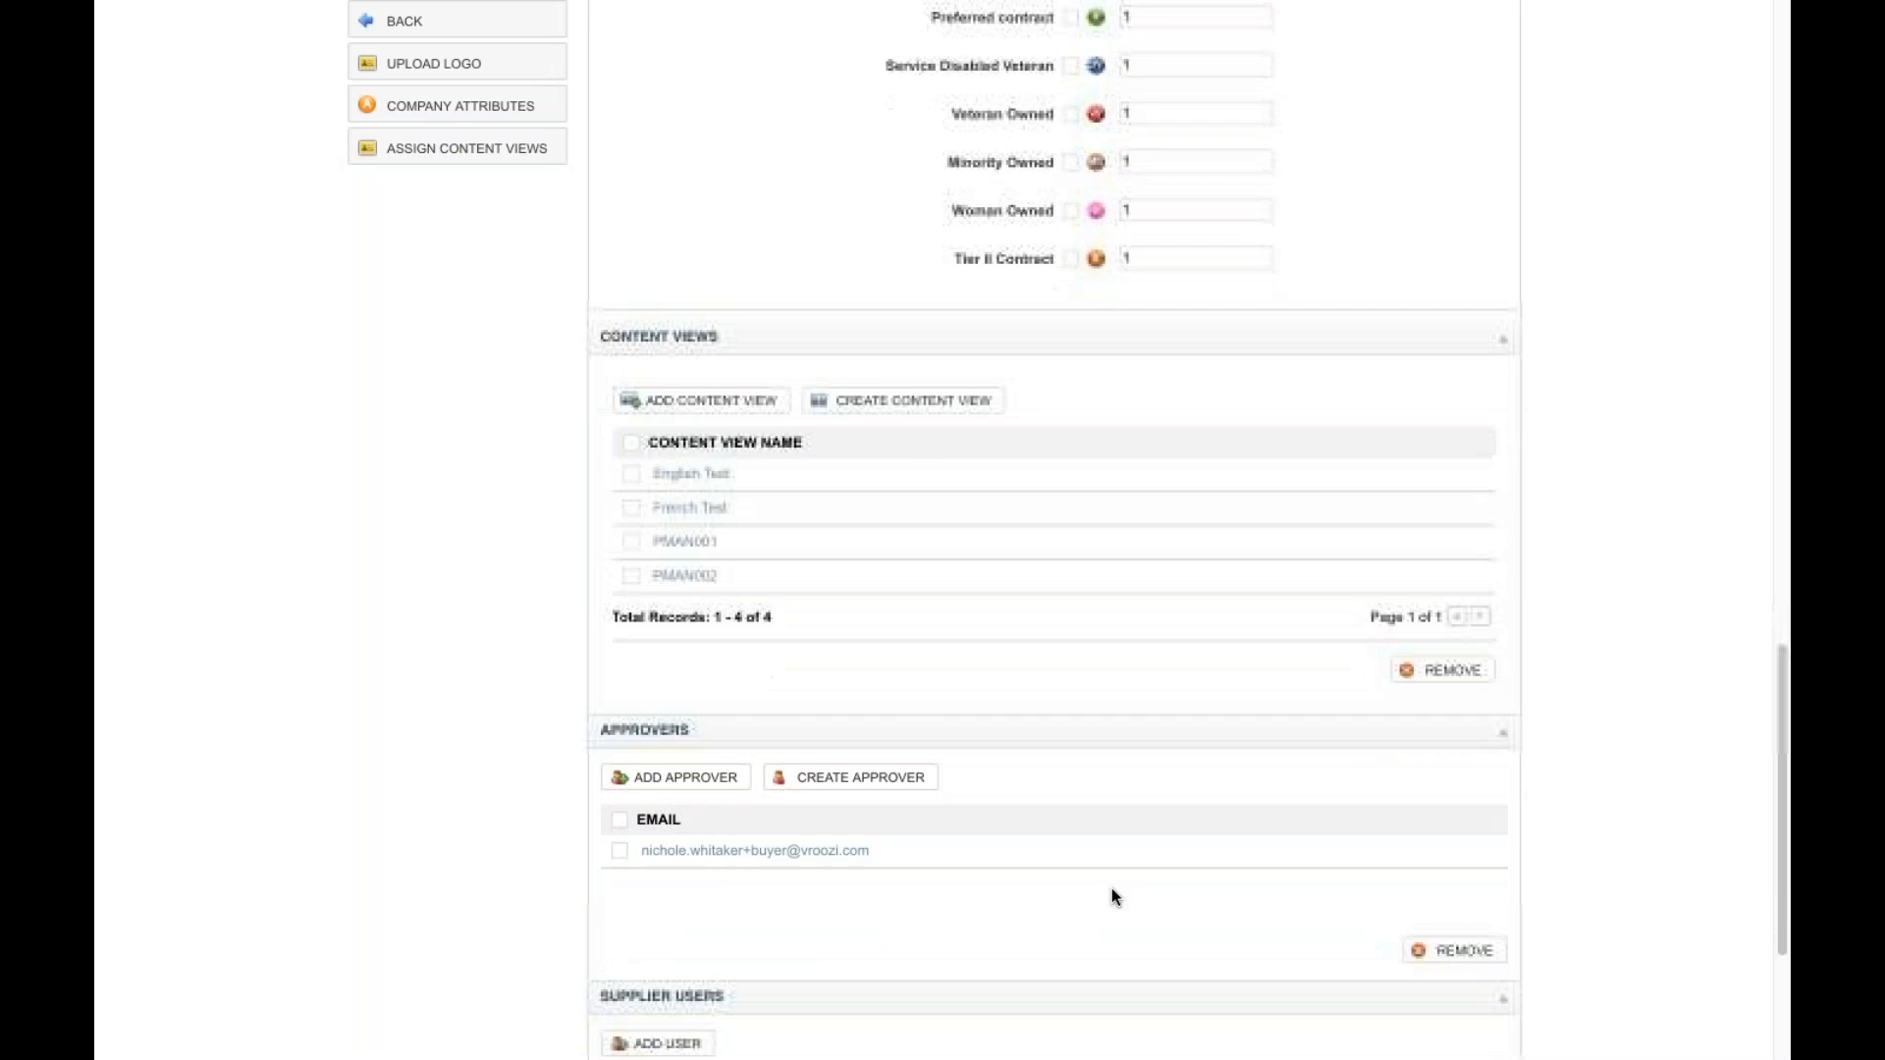
{"action": "scroll", "coordinate": [1112, 885], "scroll_direction": "down", "scroll_amount": 1}
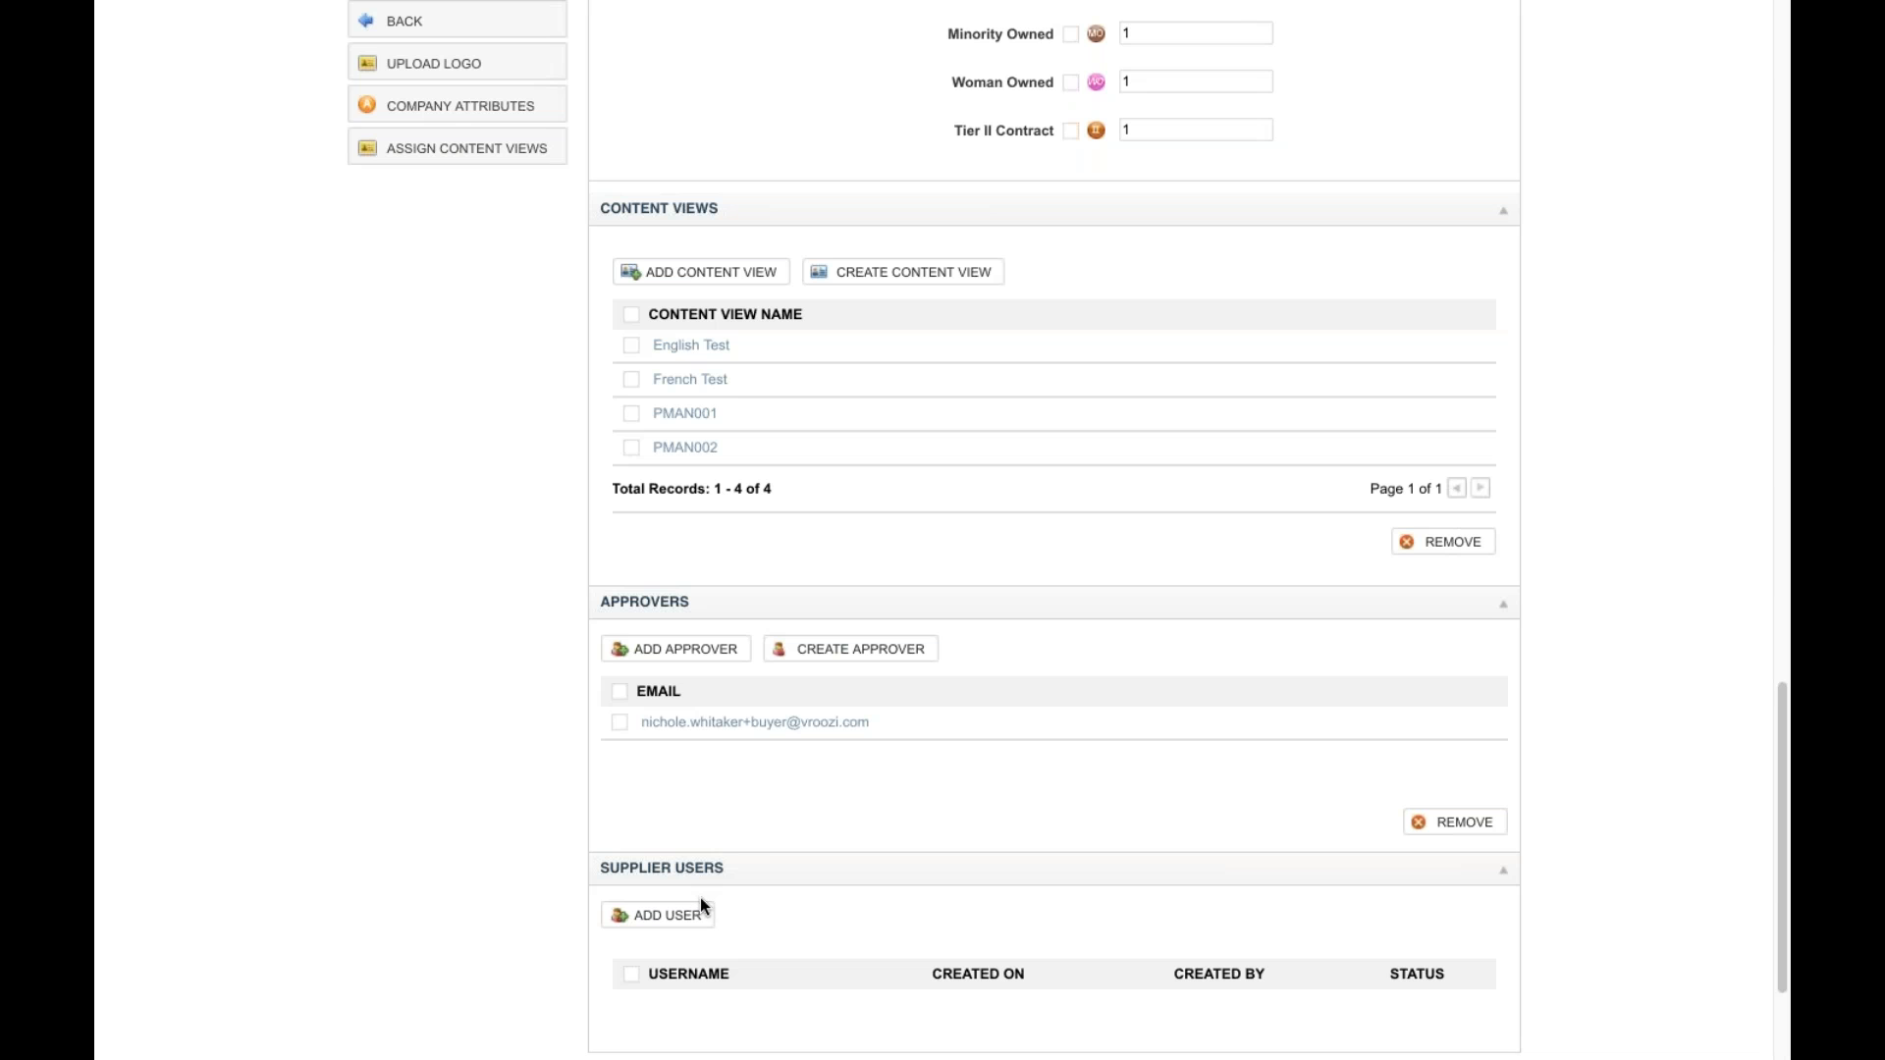
{"action": "scroll", "coordinate": [813, 915], "scroll_direction": "down", "scroll_amount": 1}
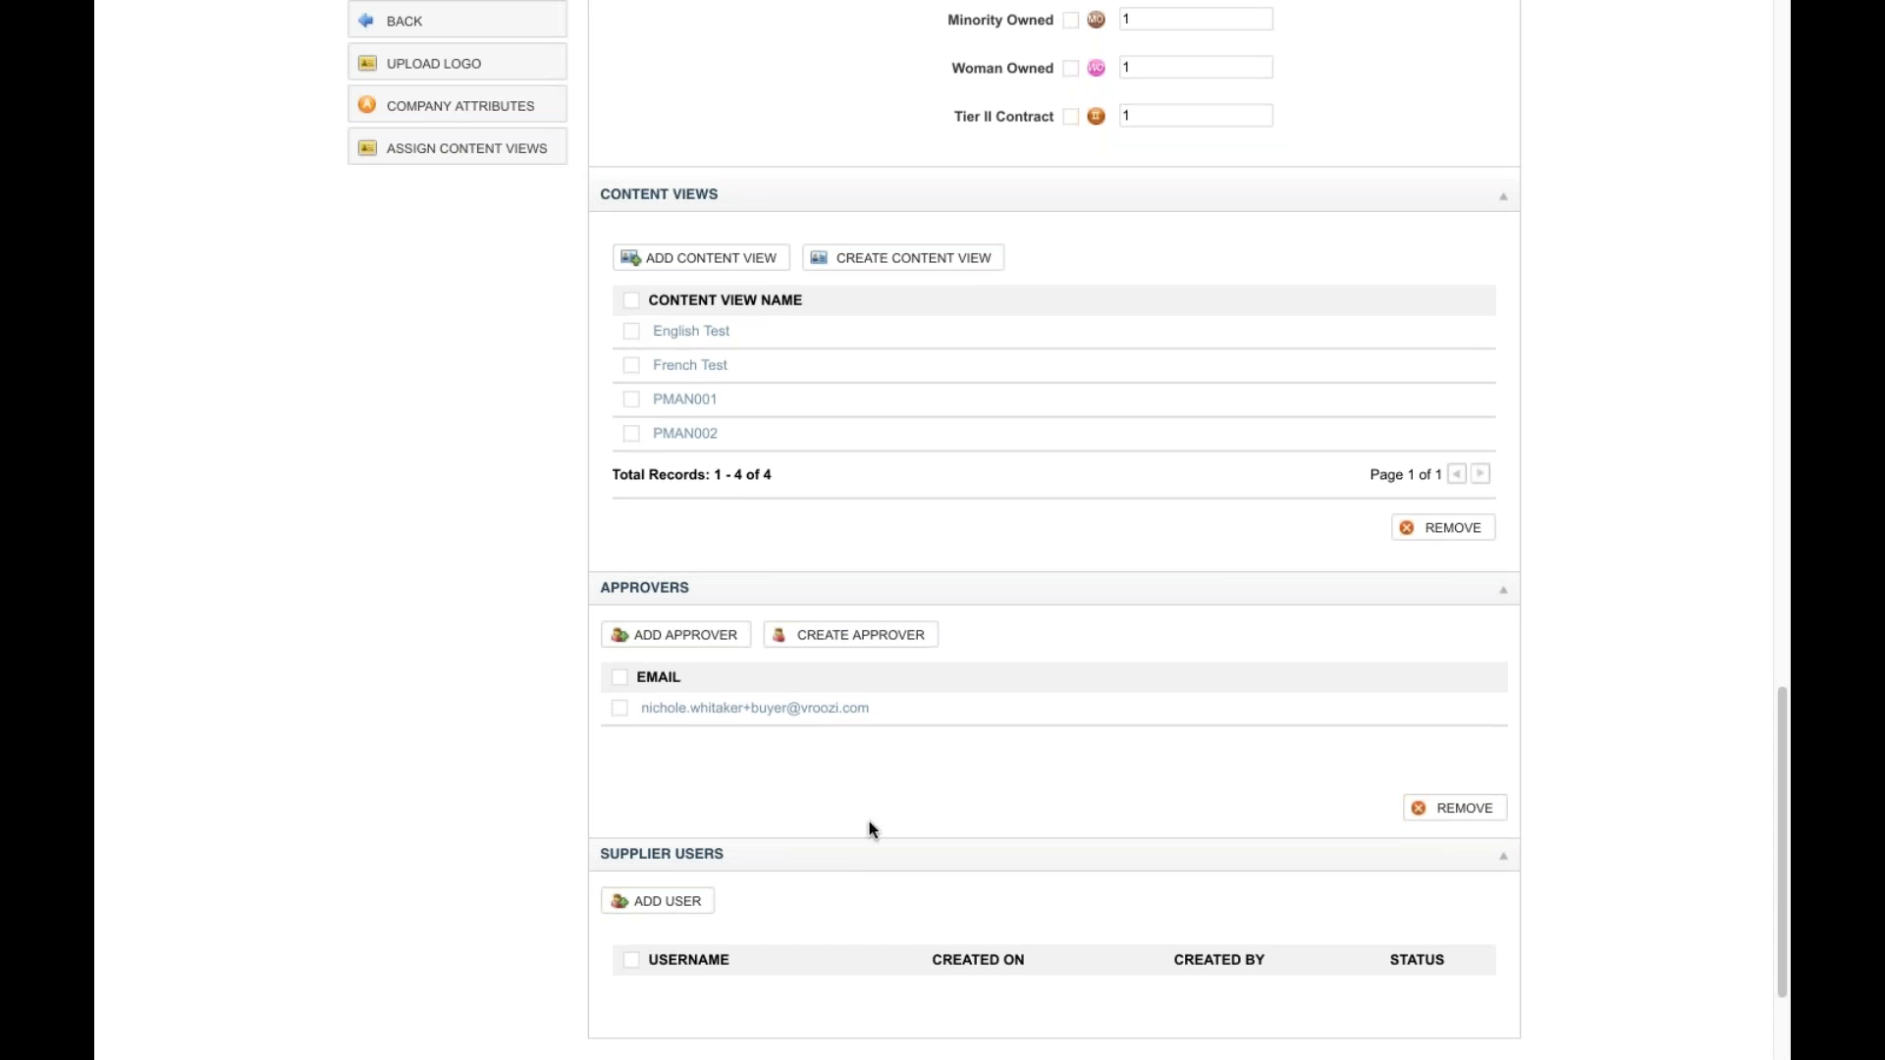
{"action": "scroll", "coordinate": [866, 236], "scroll_direction": "up", "scroll_amount": 1}
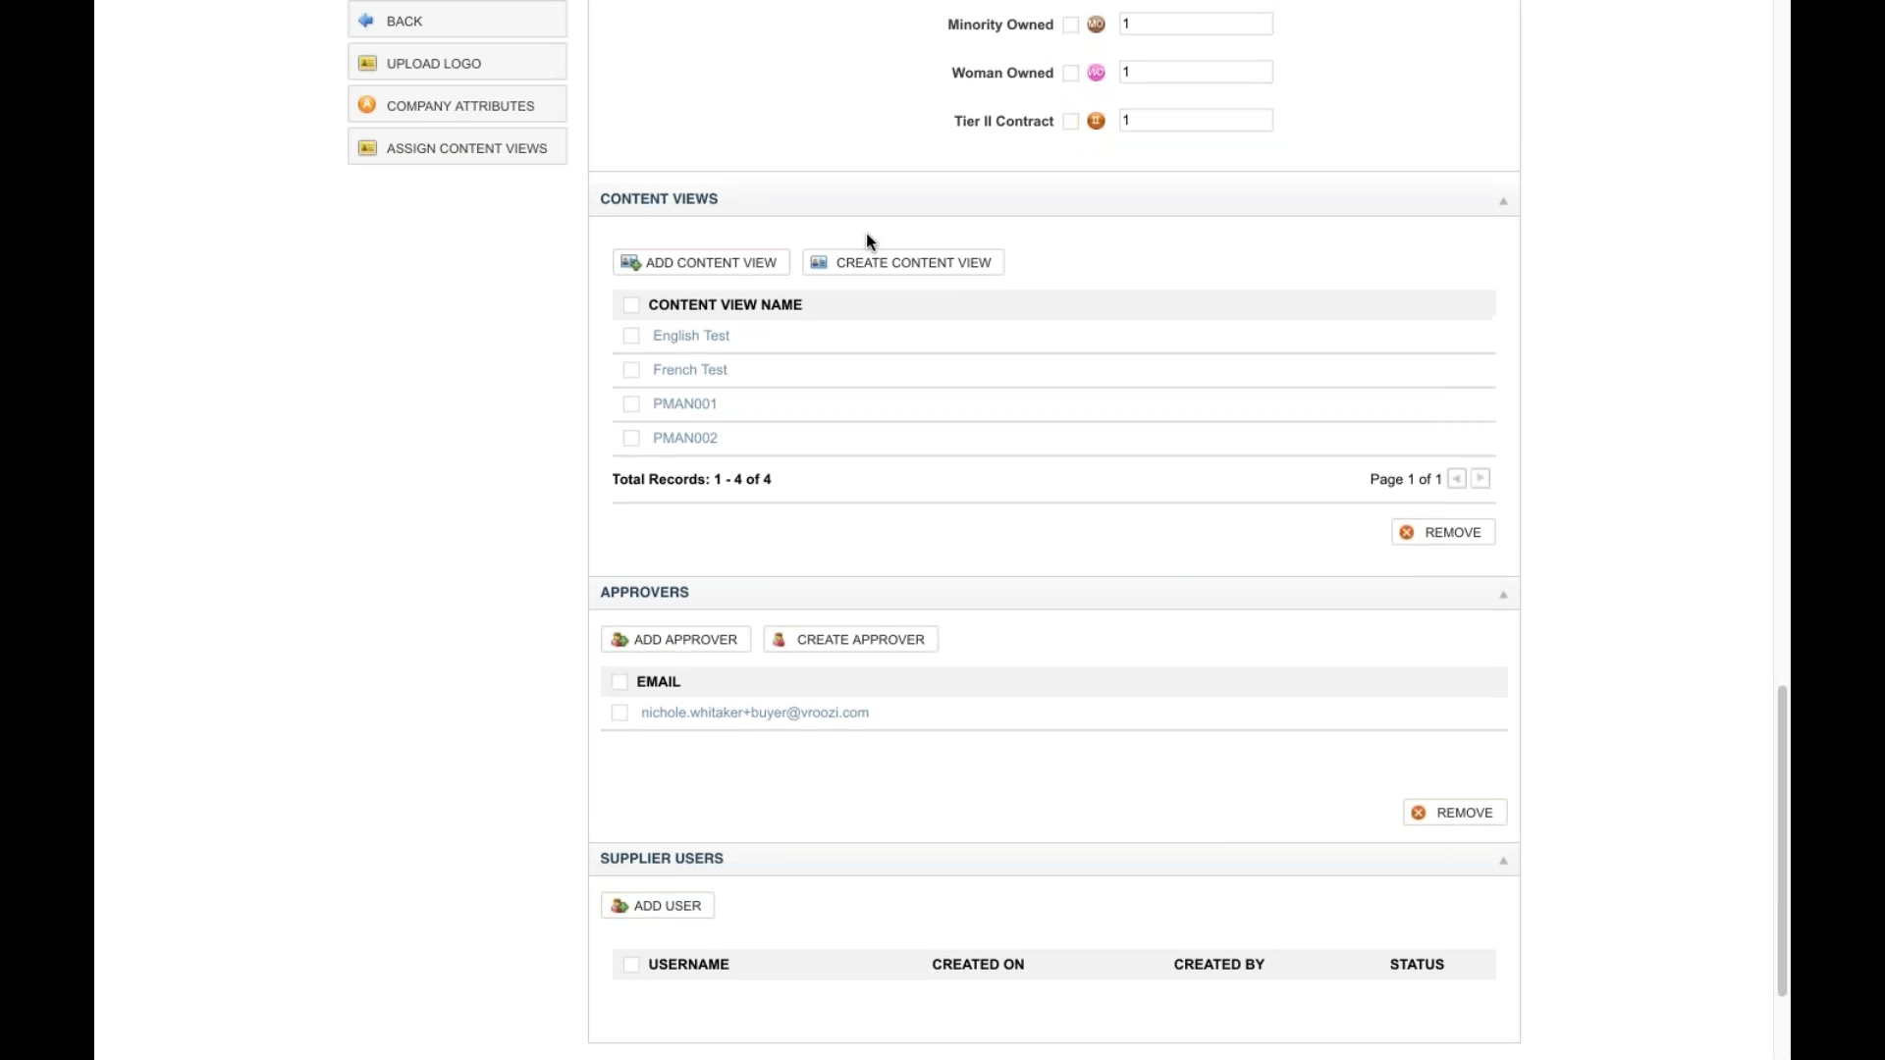
{"action": "scroll", "coordinate": [1120, 233], "scroll_direction": "up", "scroll_amount": 4}
{"action": "scroll", "coordinate": [1165, 224], "scroll_direction": "up", "scroll_amount": 14}
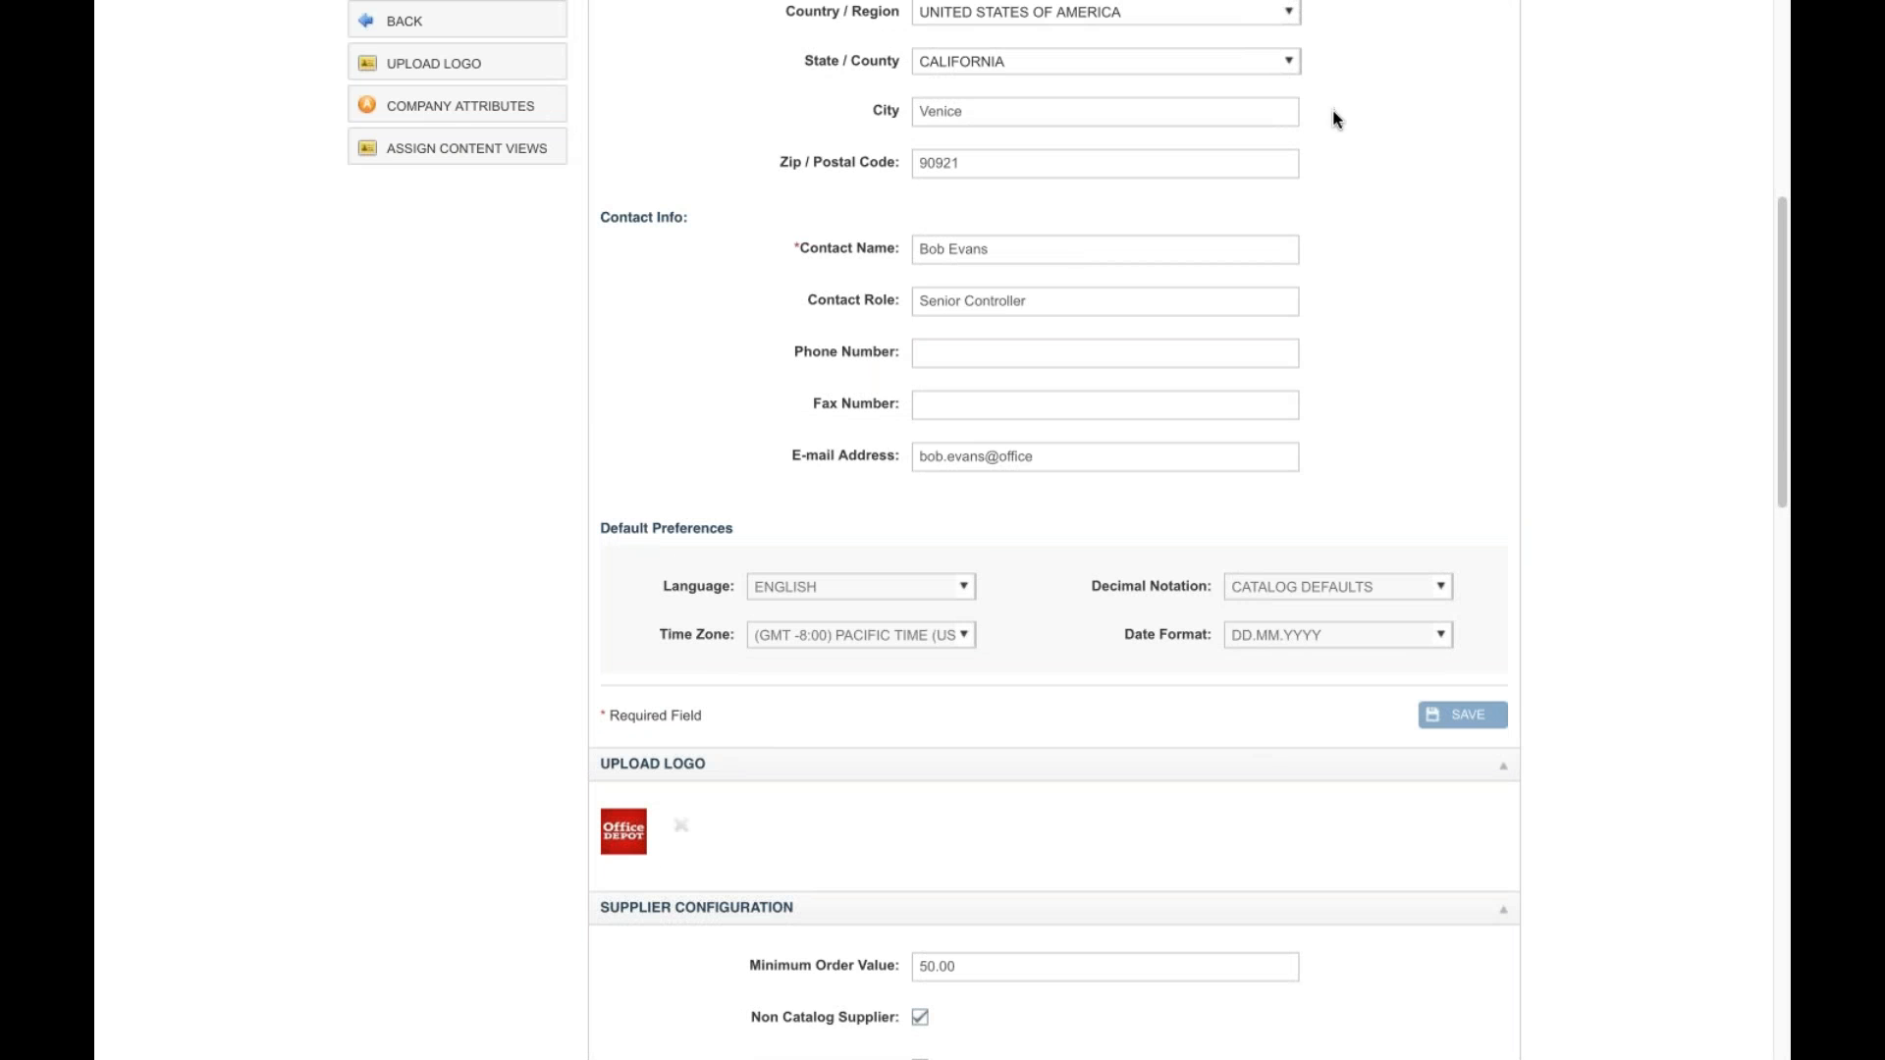
{"action": "left_click", "coordinate": [1454, 723]}
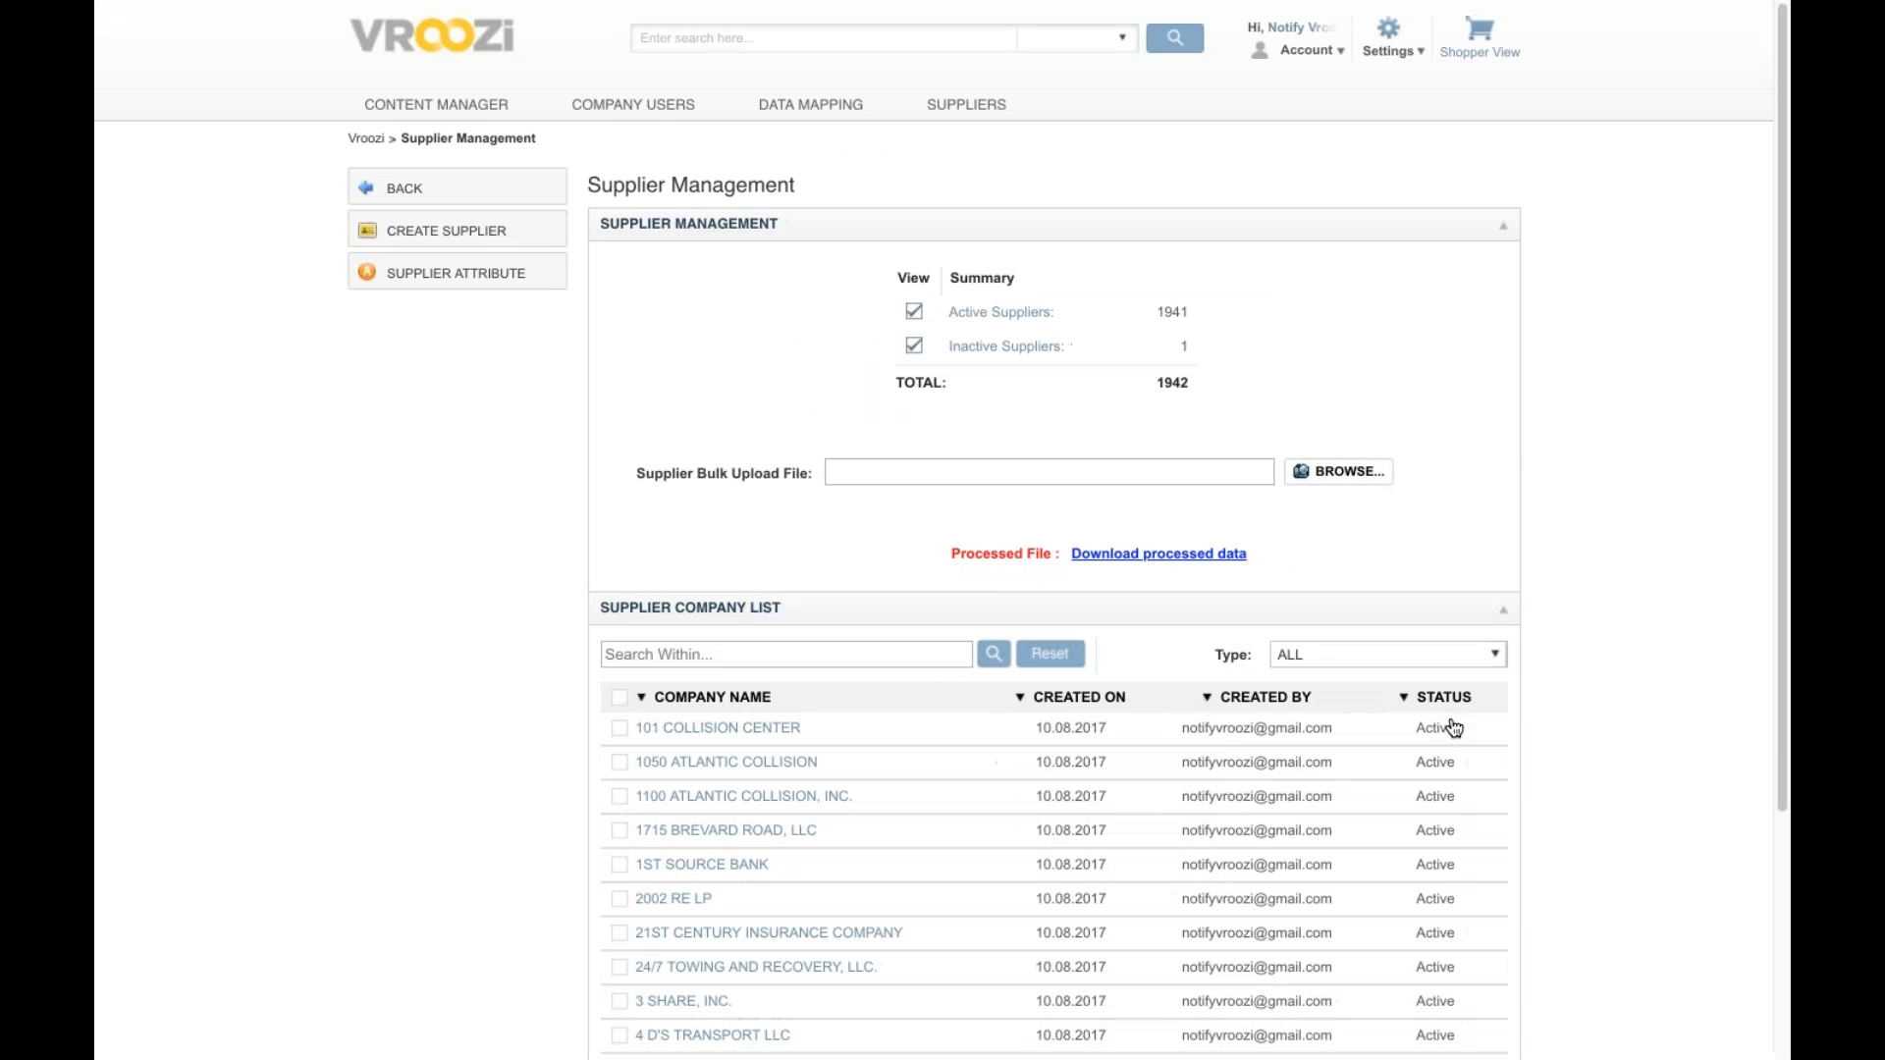
Step: Search the supplier company list for "office depot"
{"action": "left_click", "coordinate": [822, 653]}
{"action": "type", "text": "office depo"}
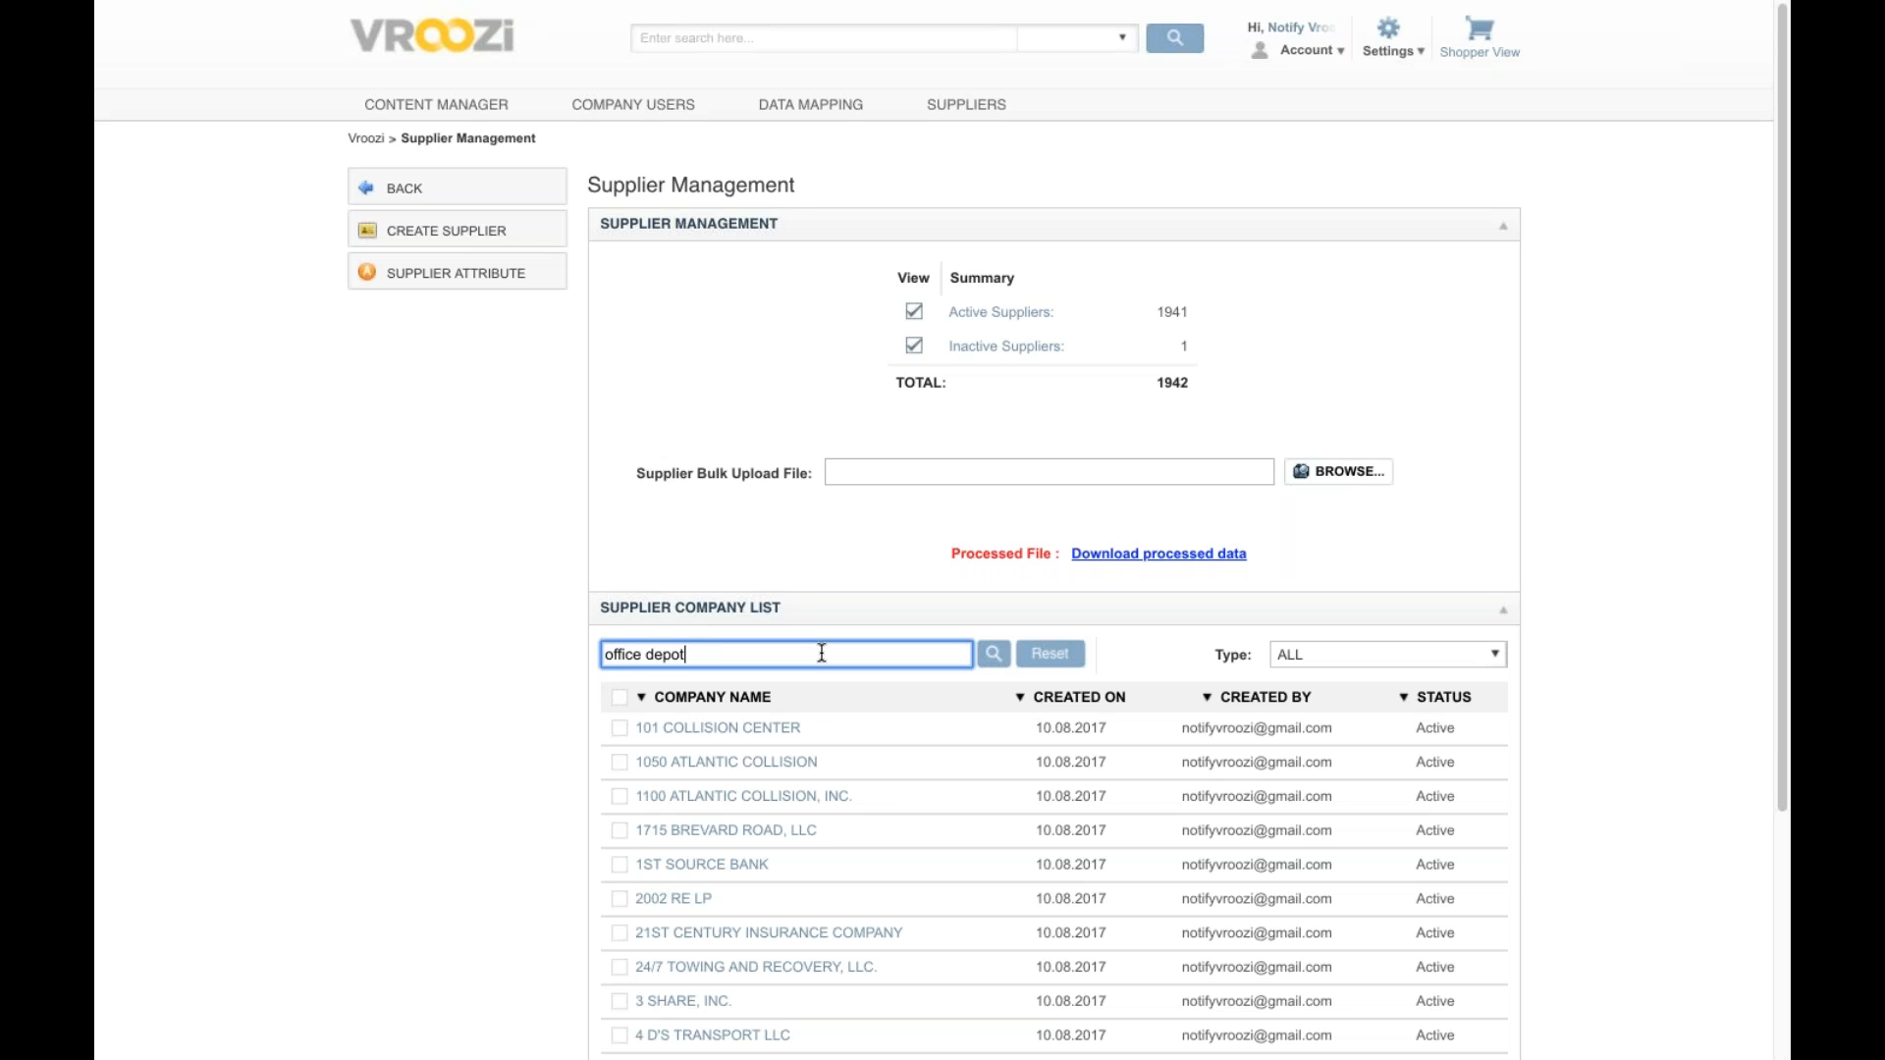
{"action": "type", "text": "t"}
{"action": "key", "text": "Return"}
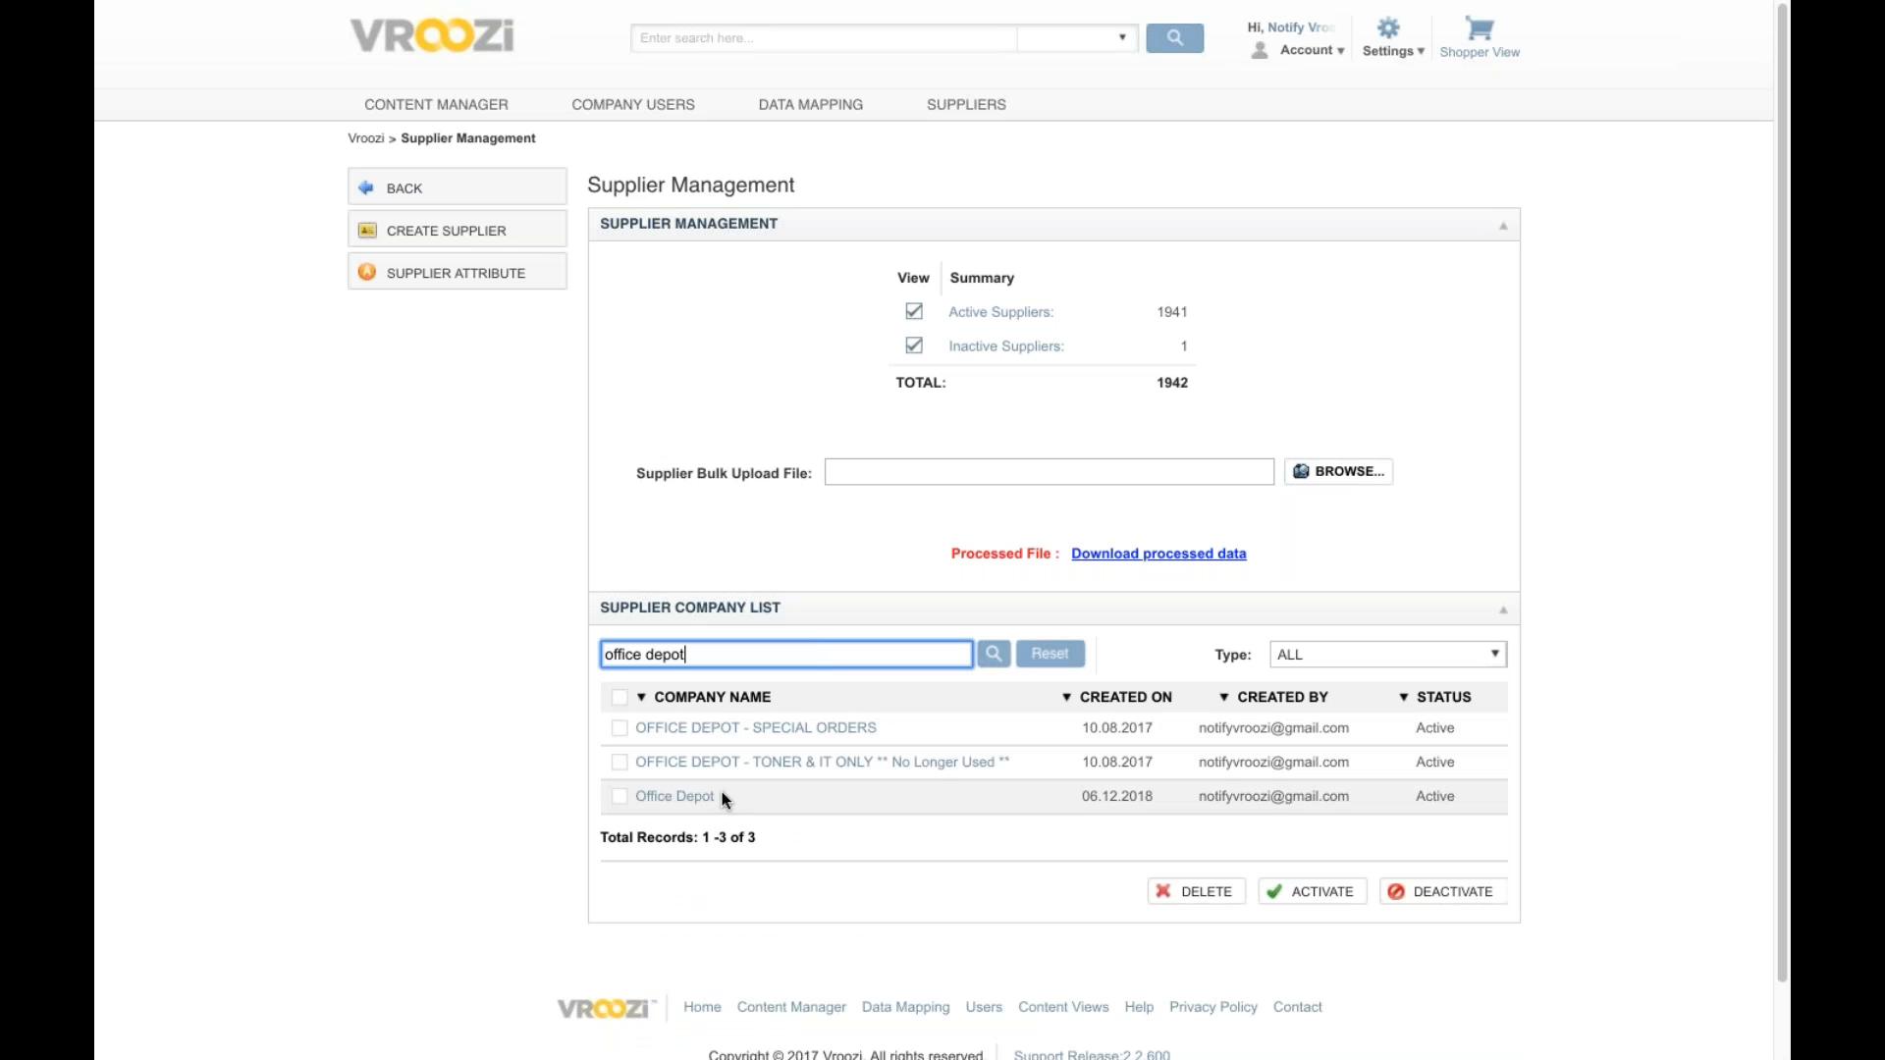